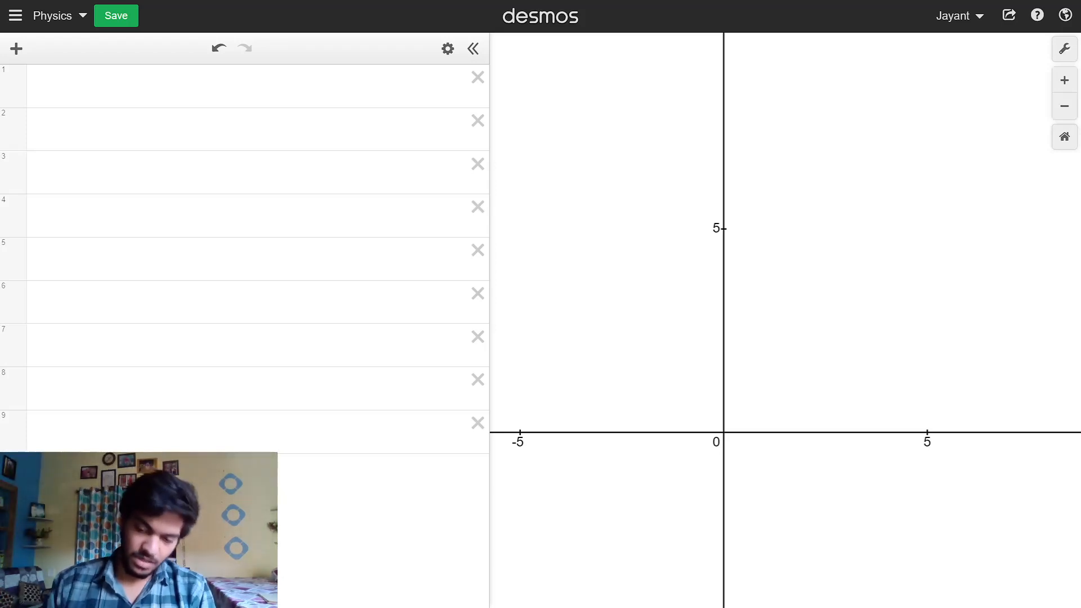
Step: Enter the rolling circle's equation (x-2z)^2+(y-4)^2=16 as the first expression
click(38, 86)
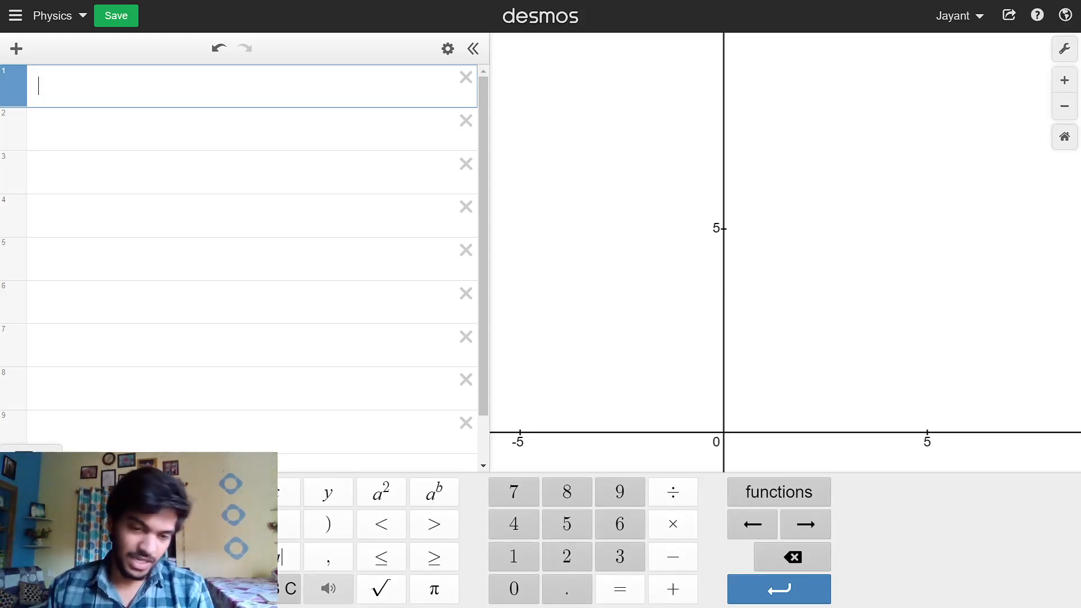
text(()
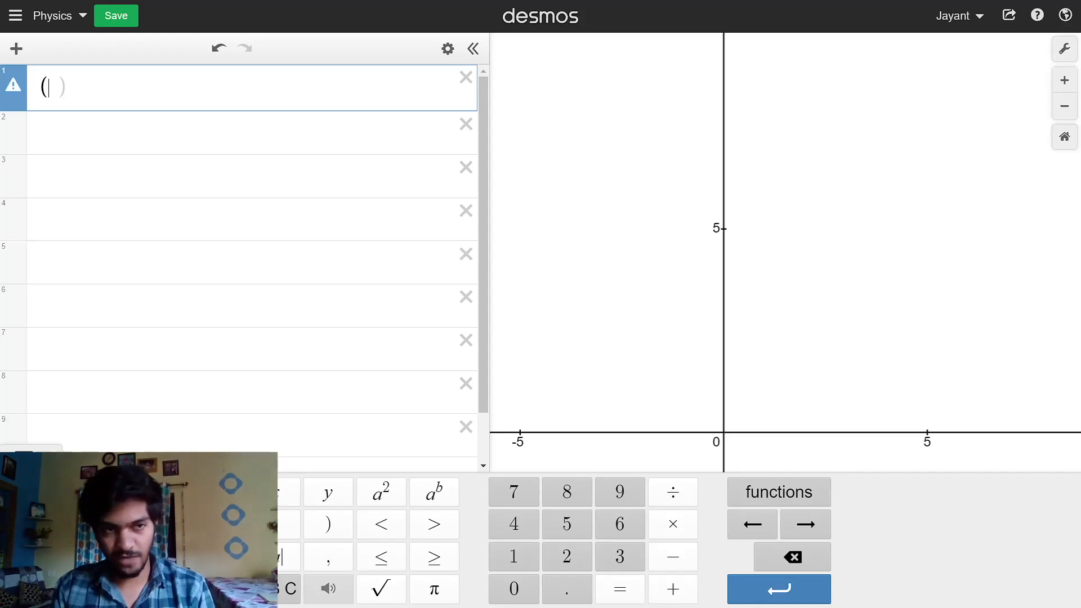
text(x-2z)
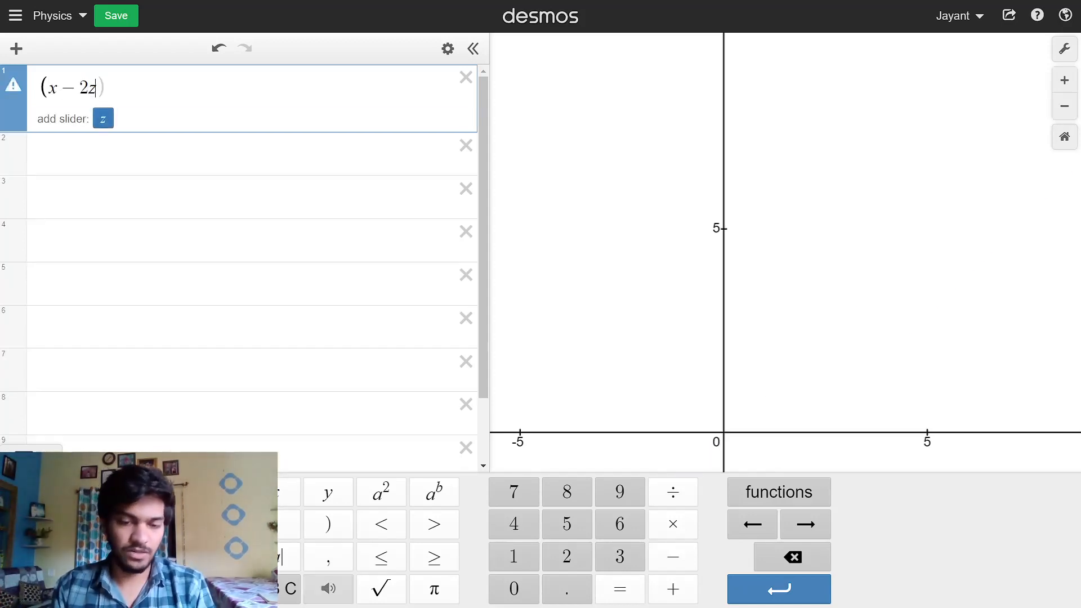
text())
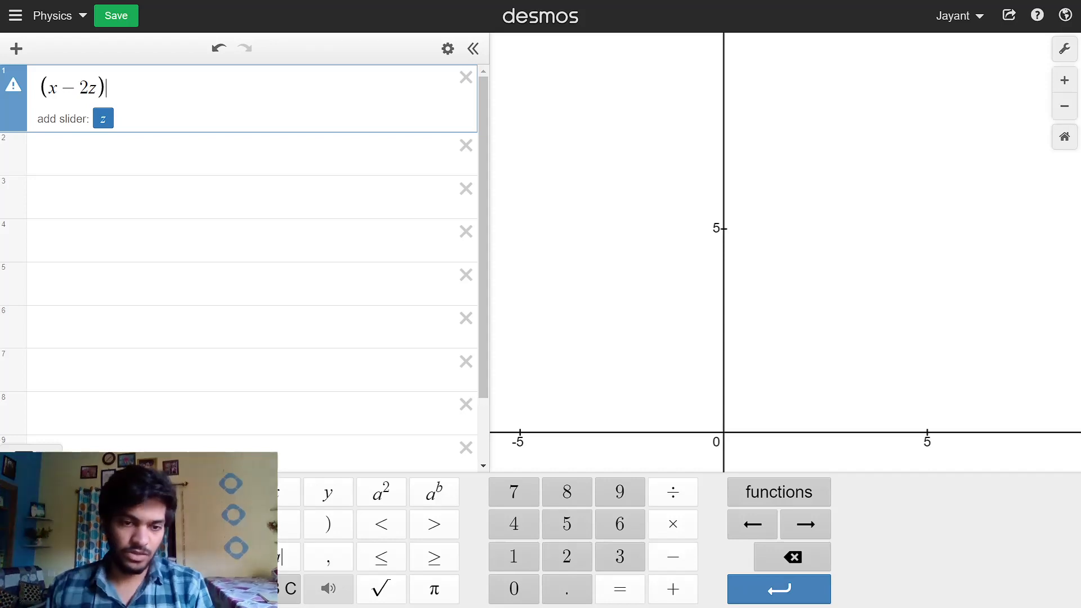
click(381, 492)
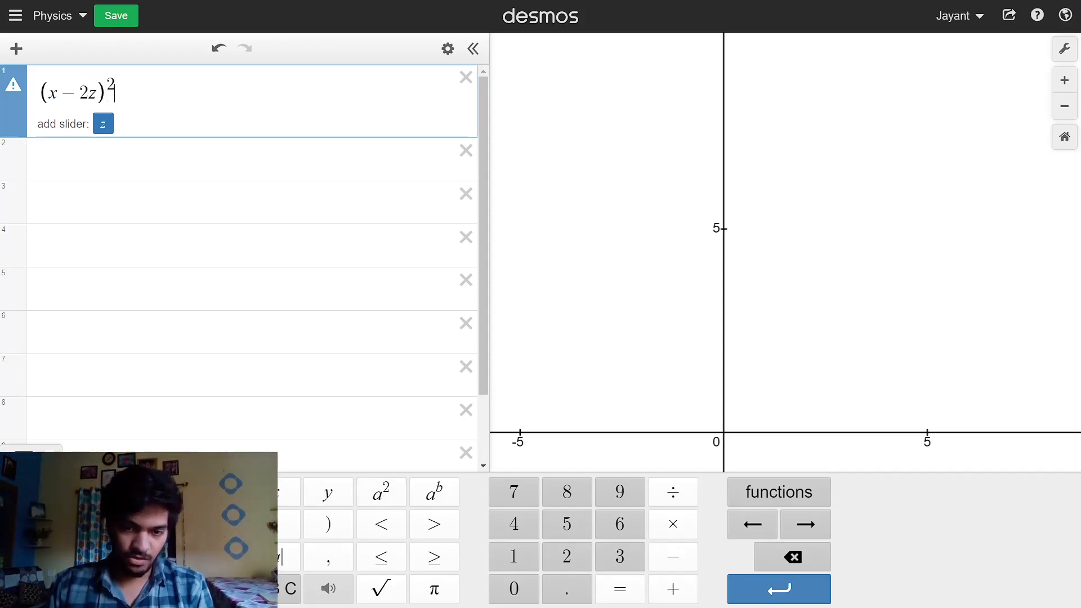
text(+)
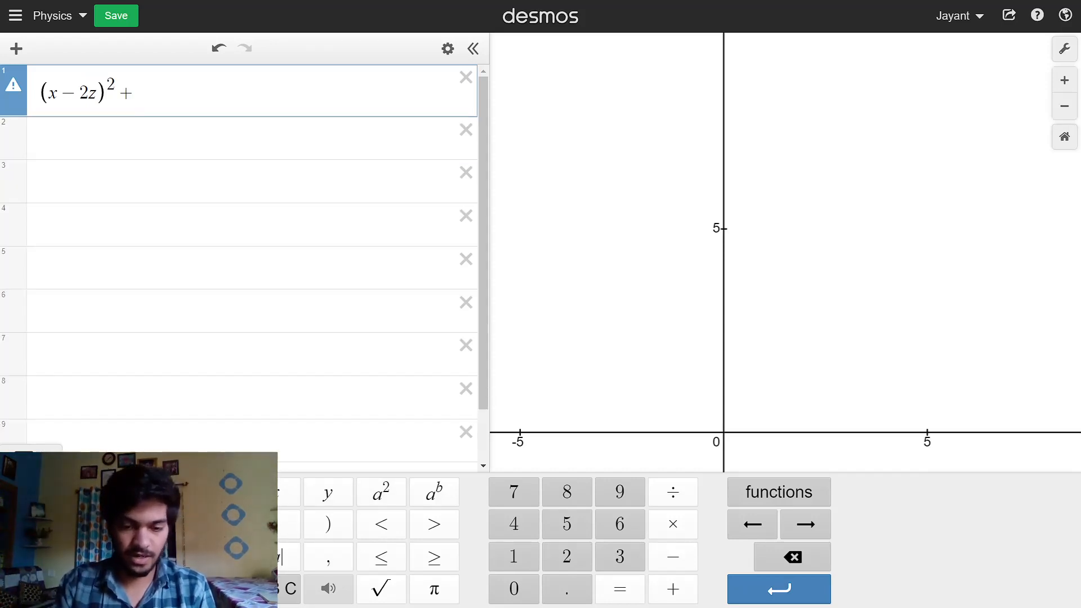
text(()
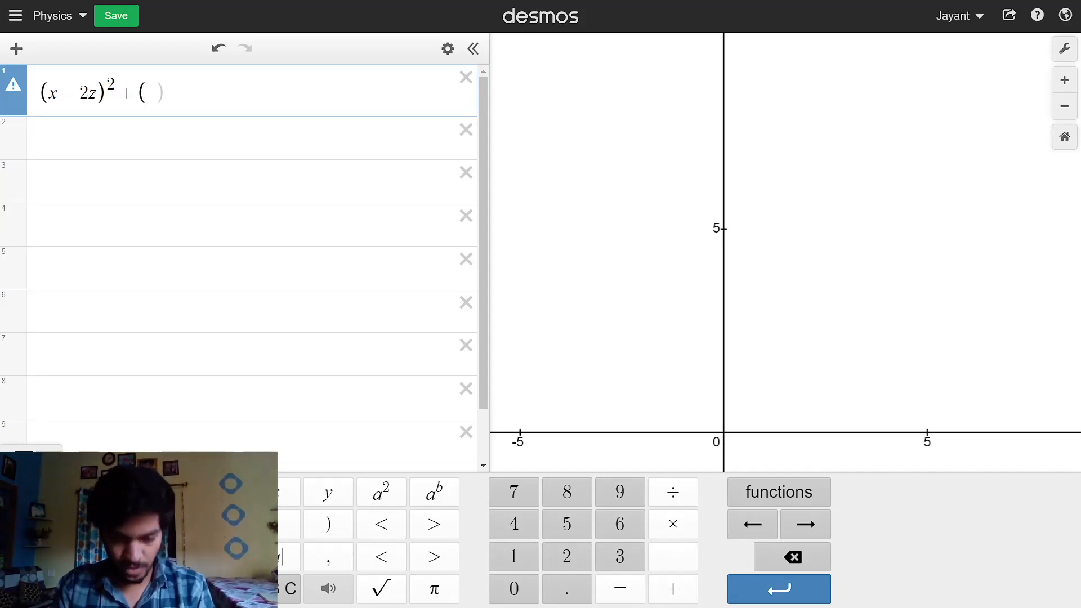
text(y-4))
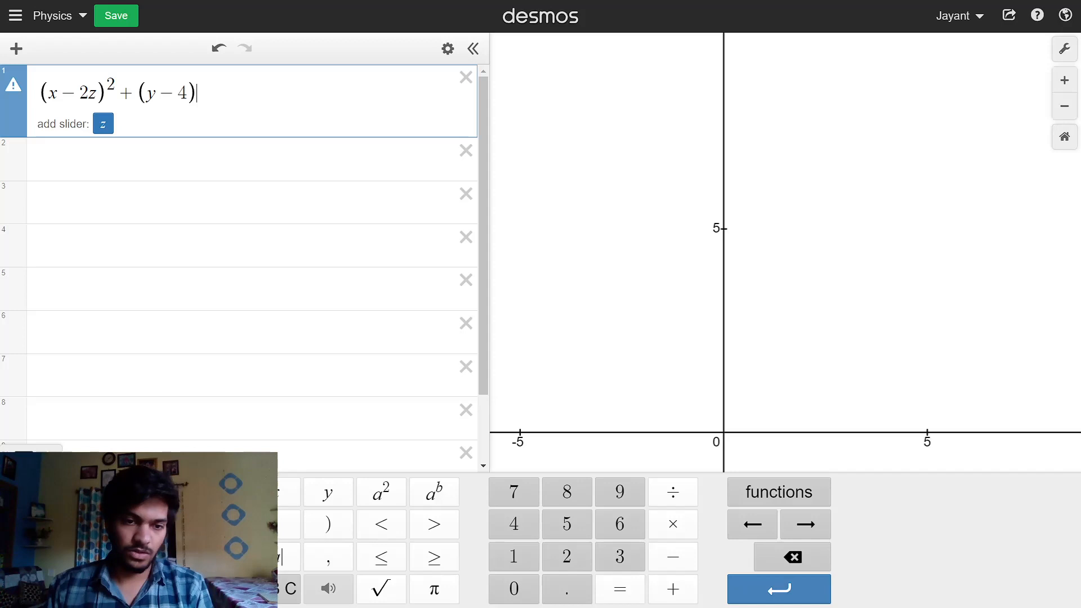
click(382, 493)
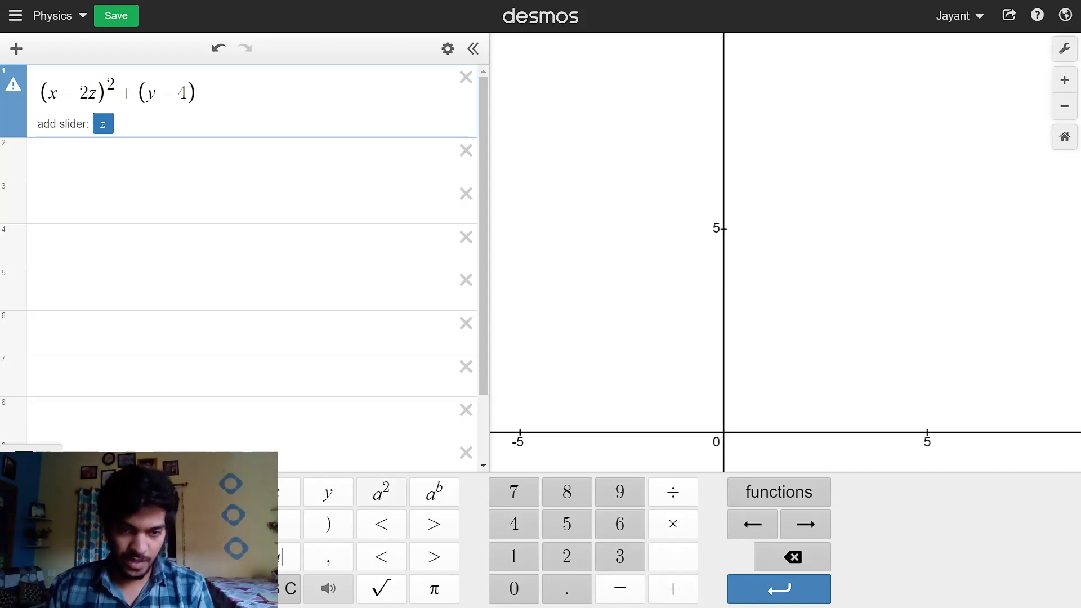
text(=16)
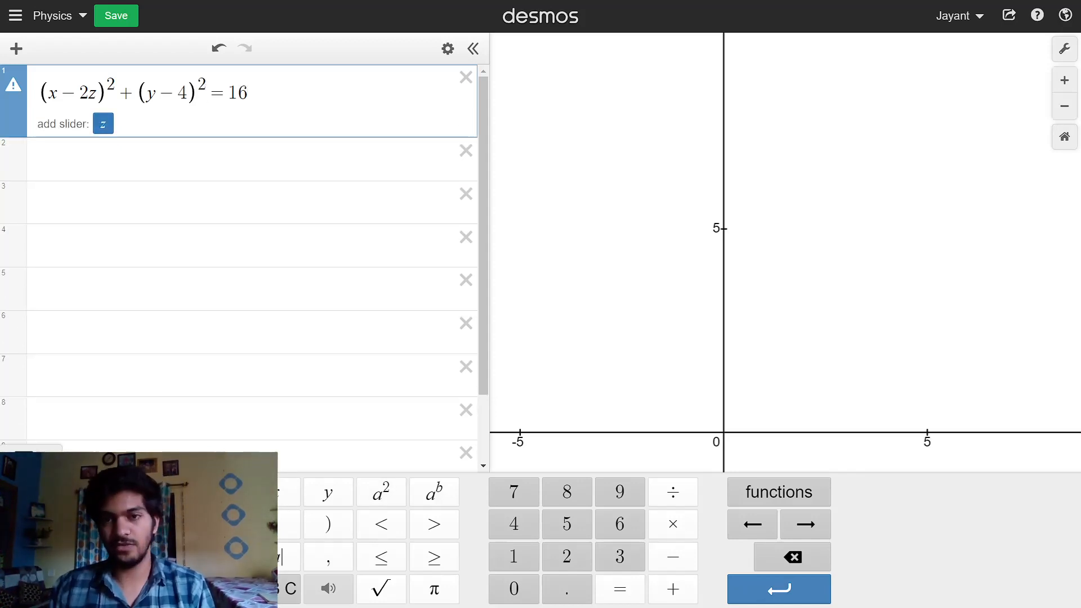
key(Return)
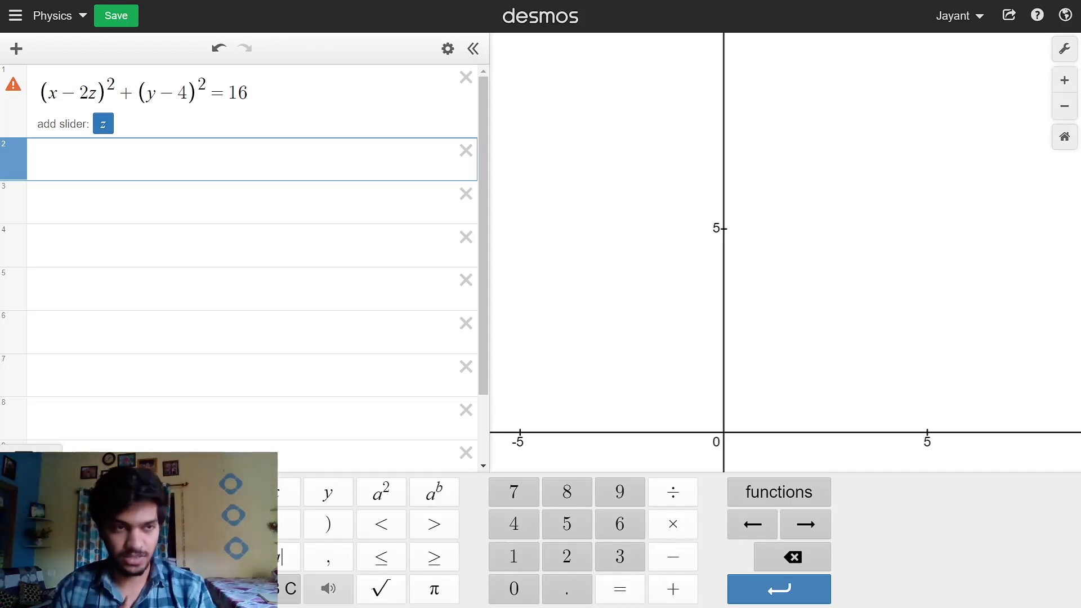
Step: Enter the moving point (2z+3 sin z, 4-3 cos z) as the expression below the circle's equation
text((2)
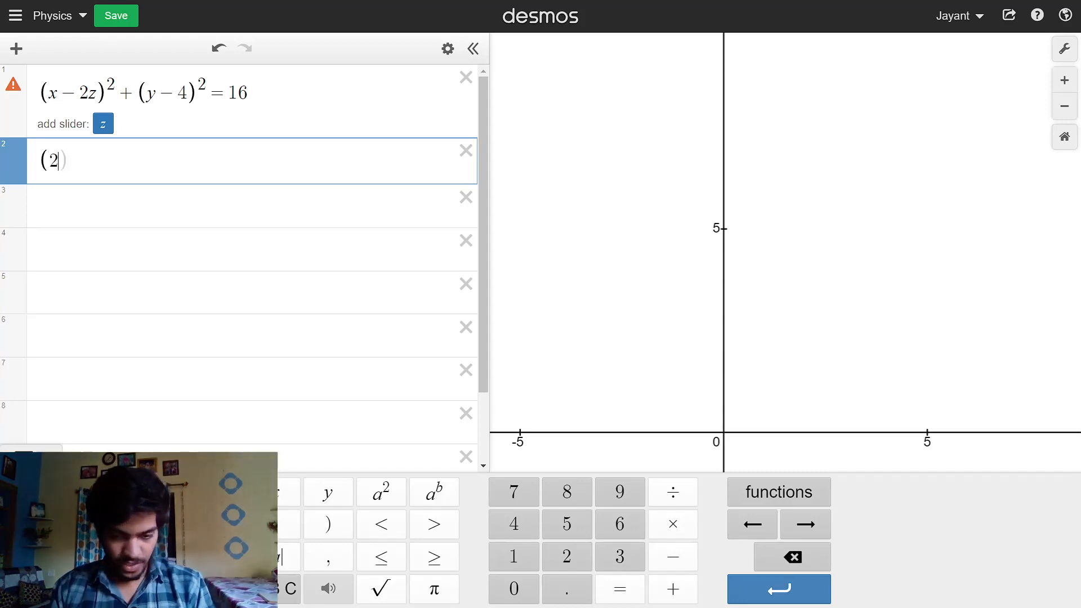
text(z+)
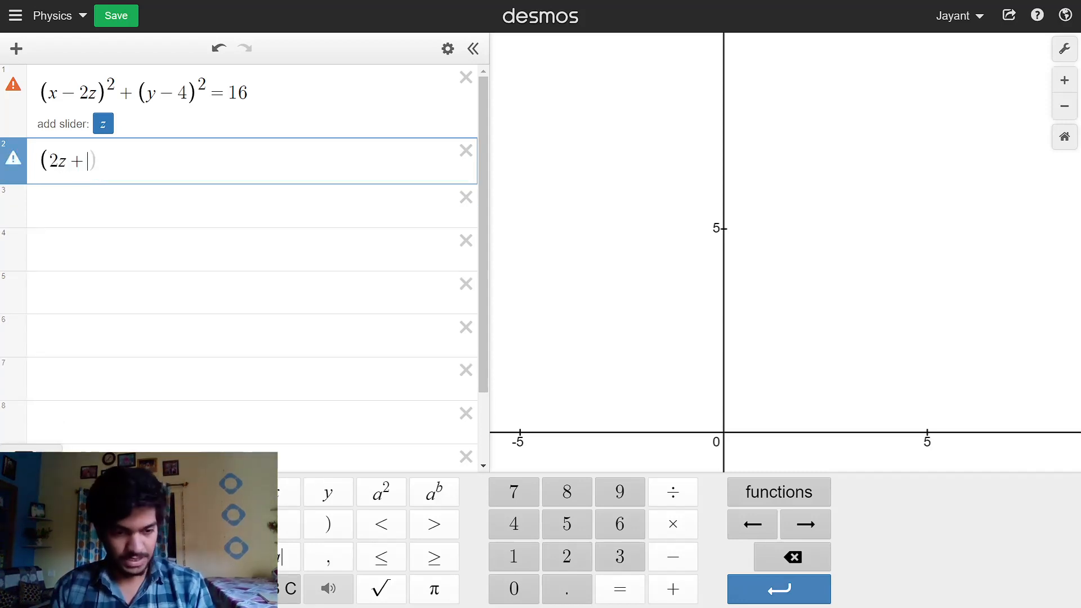
text(3sinz)
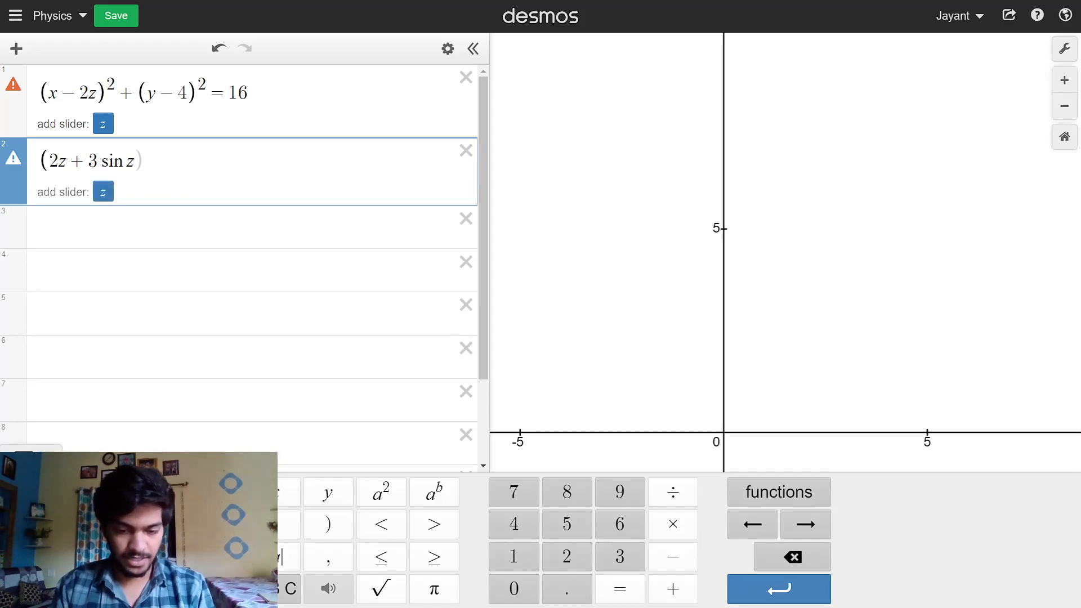
text(,4-3co)
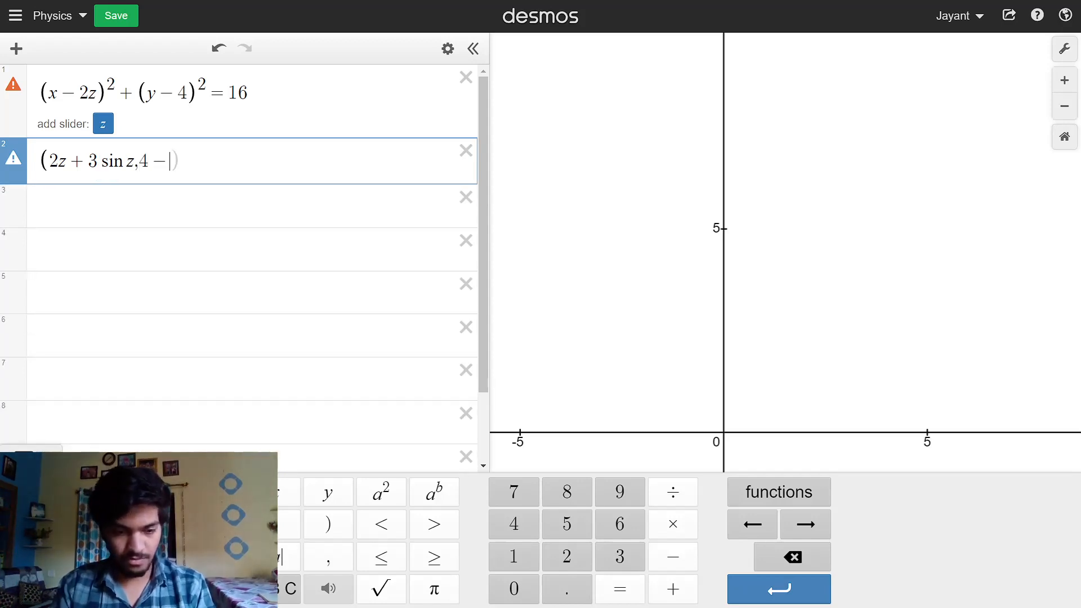
text(sz)
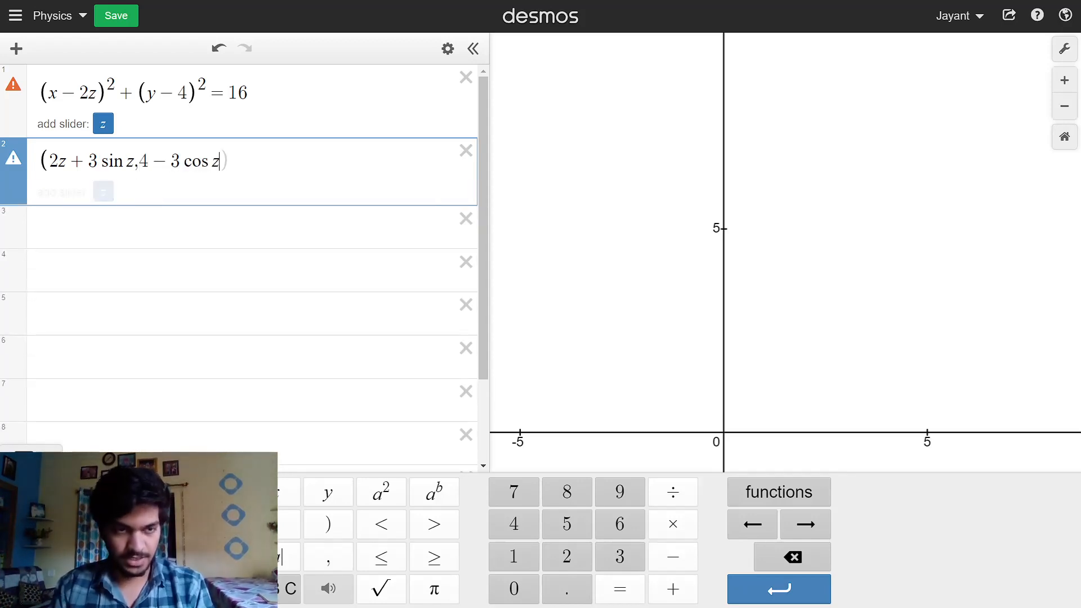
key(Right)
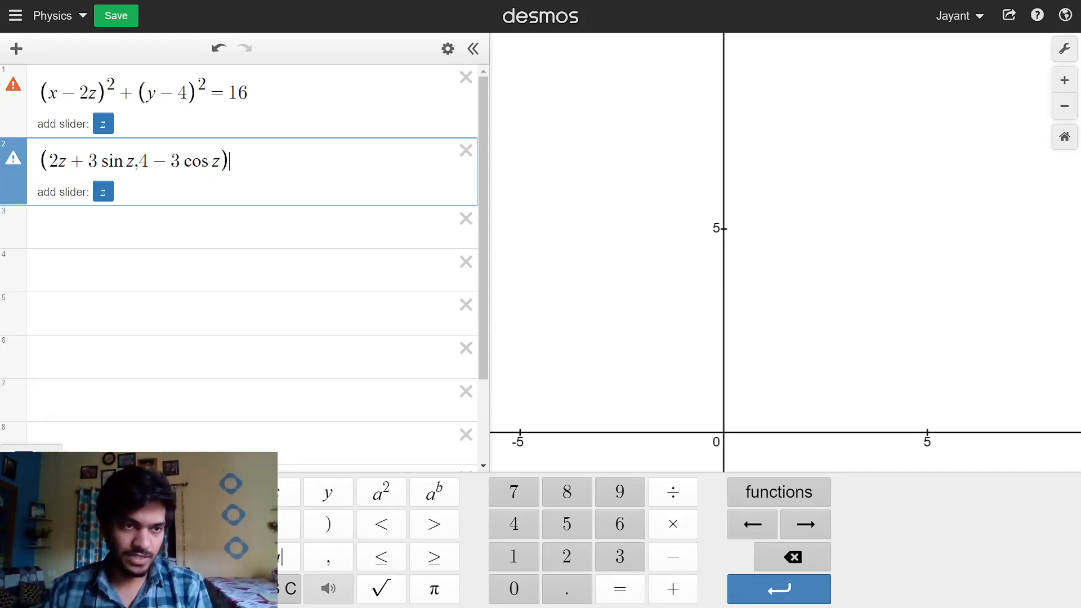
click(39, 228)
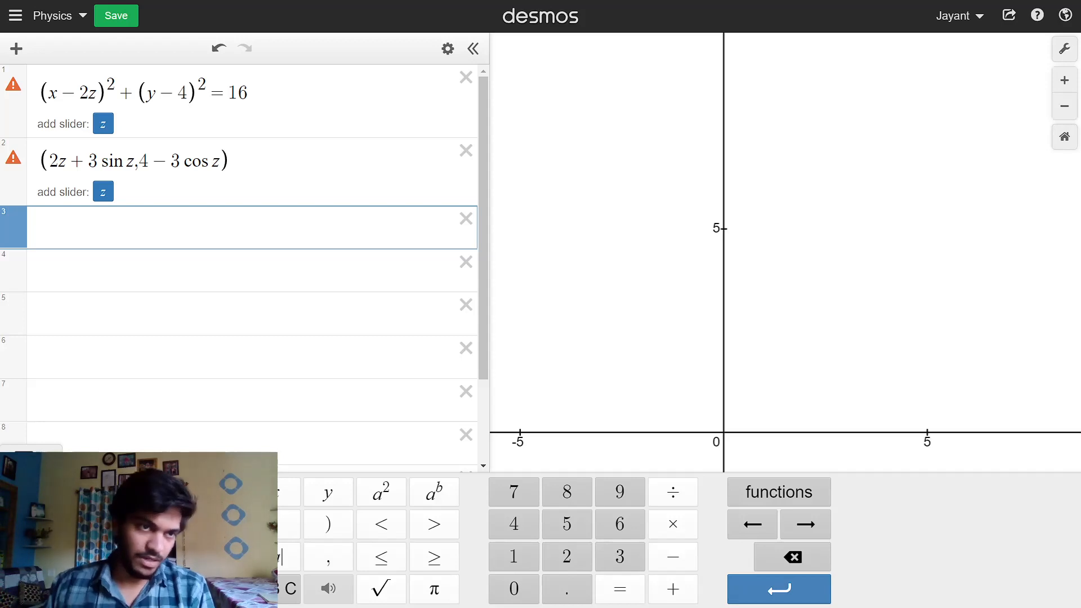
Step: Add a slider for z with limits from 0 to 10, and set z to 0
click(103, 124)
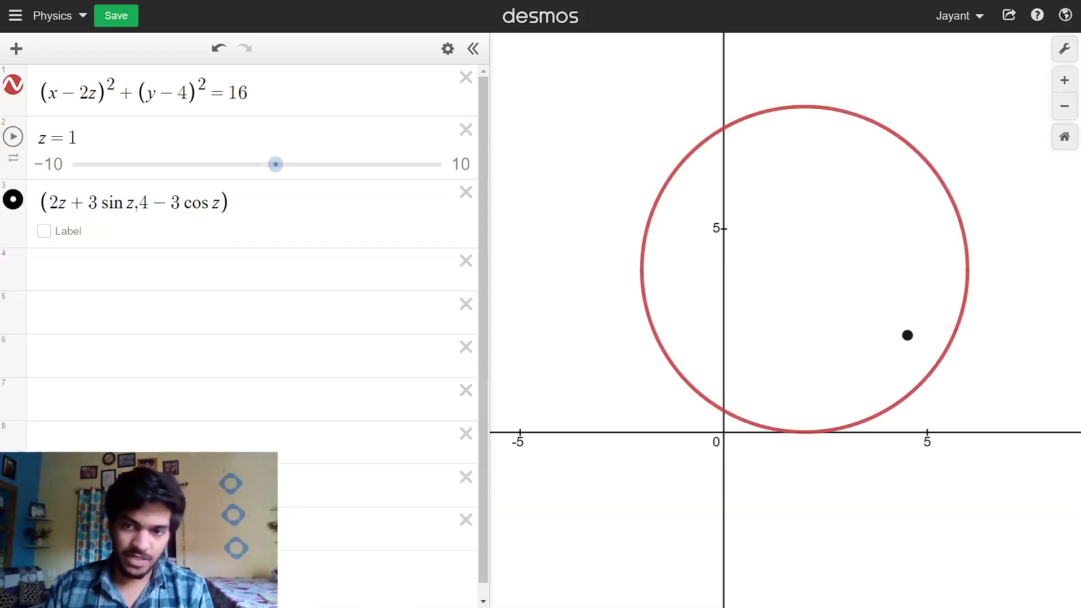
click(49, 164)
click(51, 165)
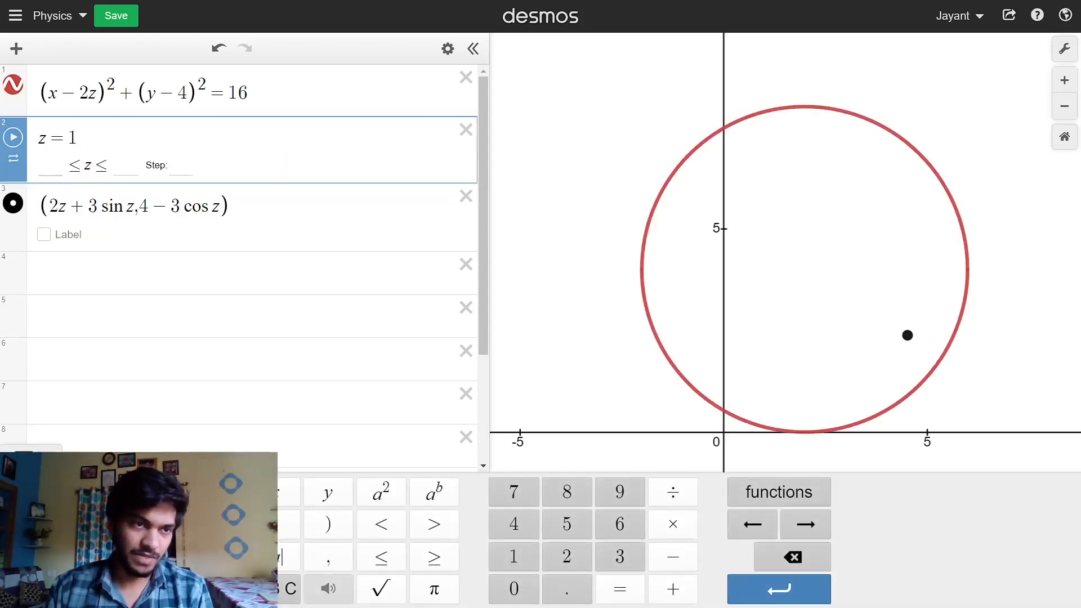
text(0)
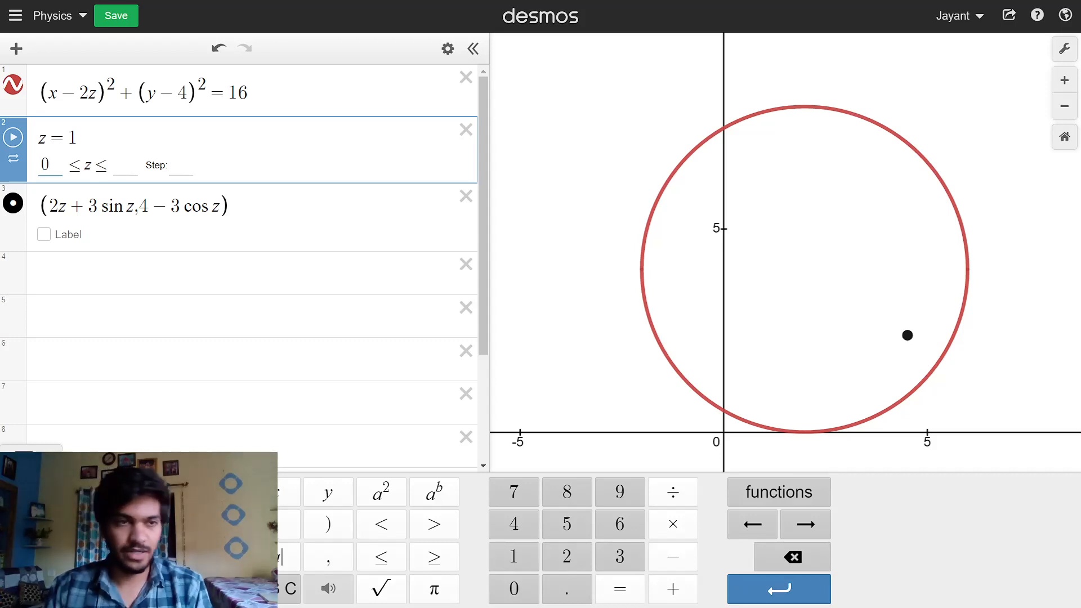
click(125, 165)
text(10)
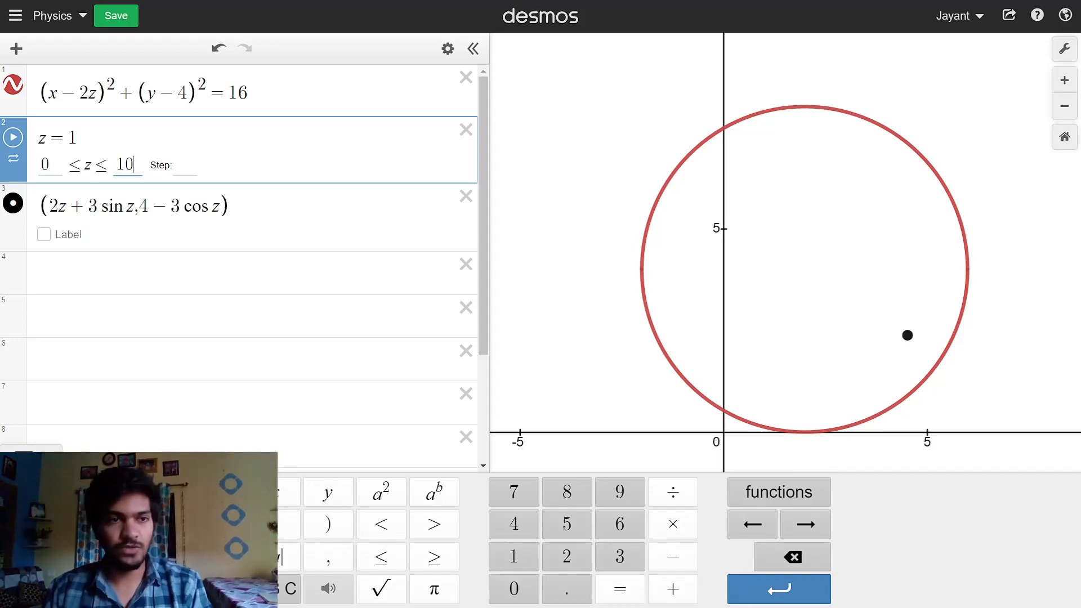
click(169, 273)
drag(92, 164, 52, 164)
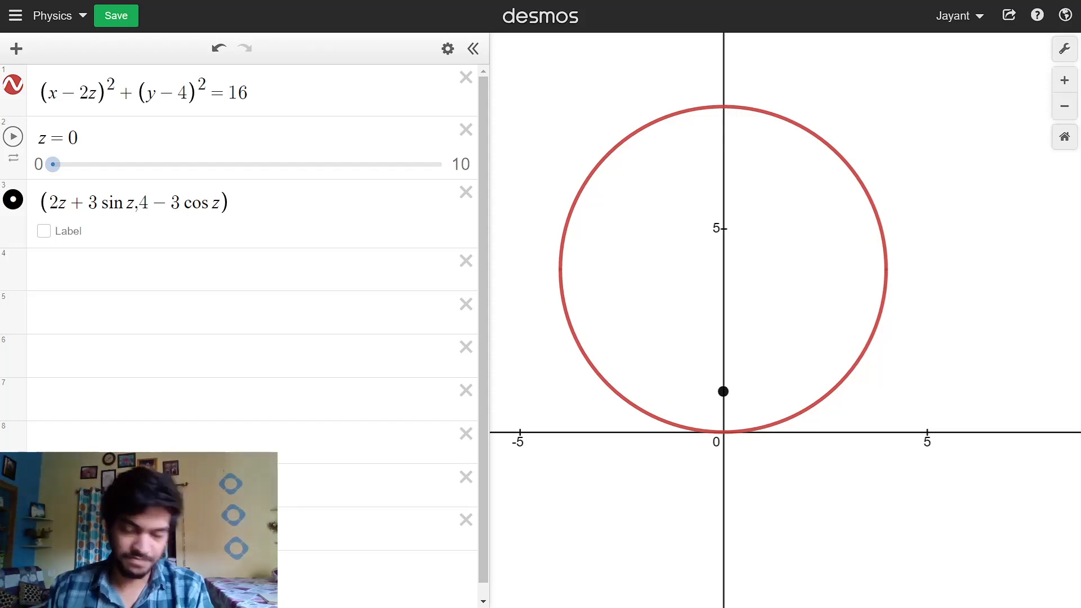
Step: Enter the small inner circle's equation (x-2z-3 sin z)^2+(y-4+3 cos z)^2=1 as the expression below the moving point
click(39, 269)
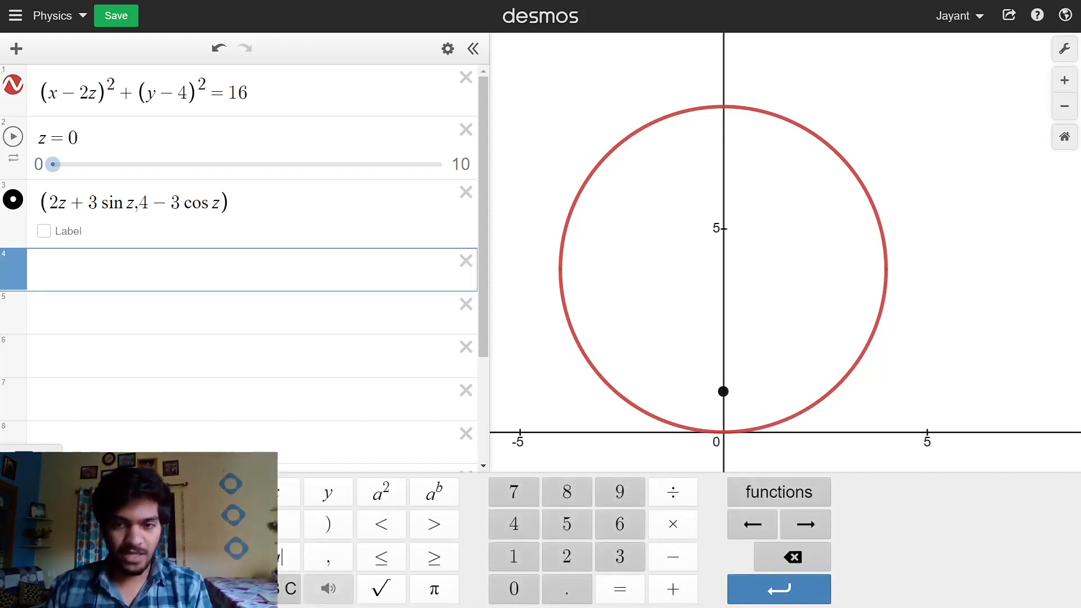
text(()
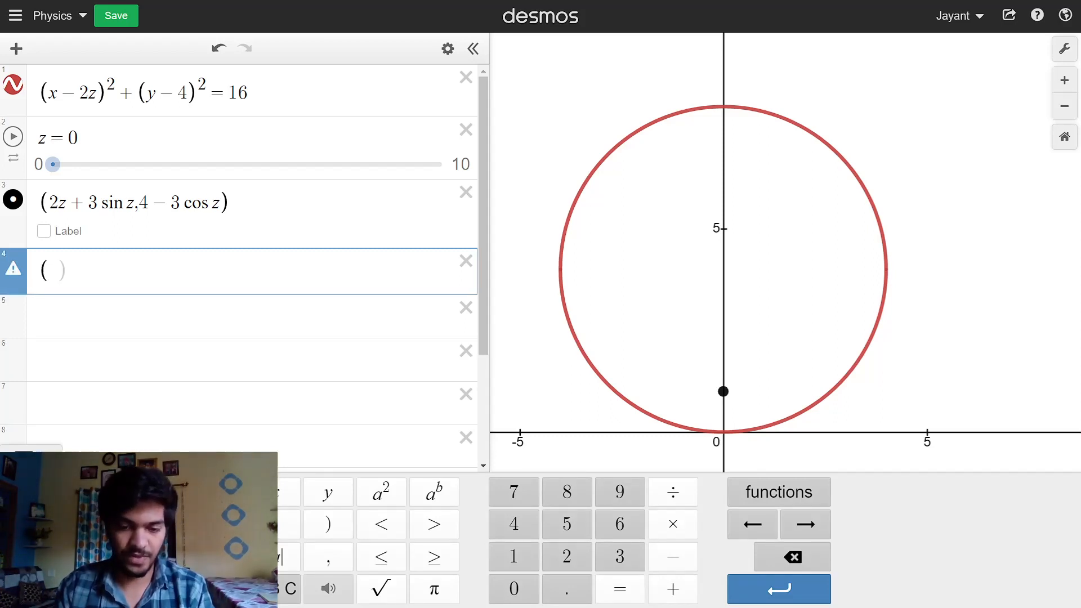
text(x )
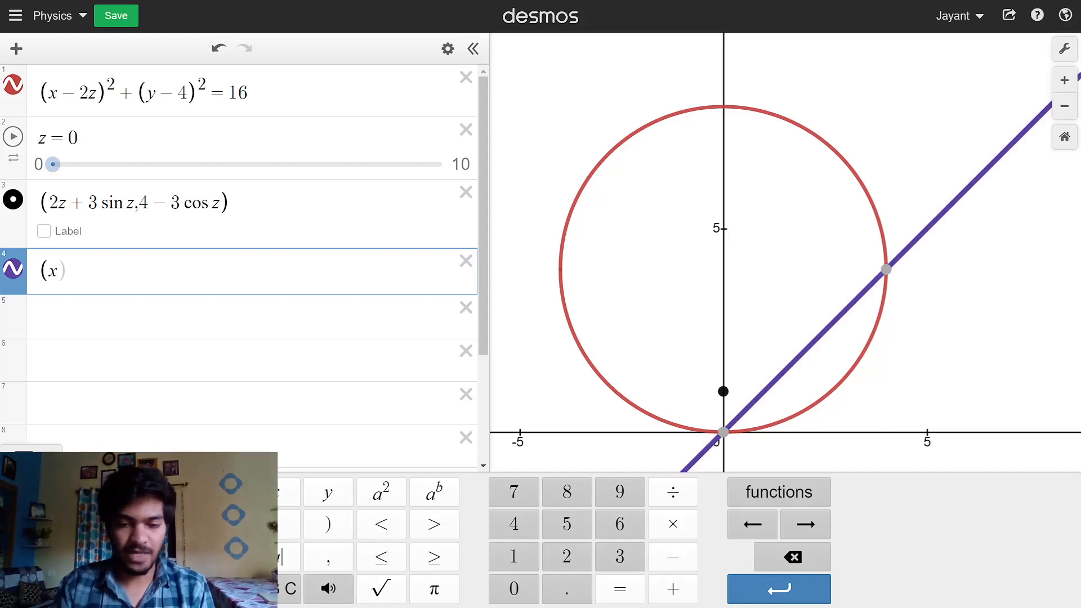
text(- 2z)
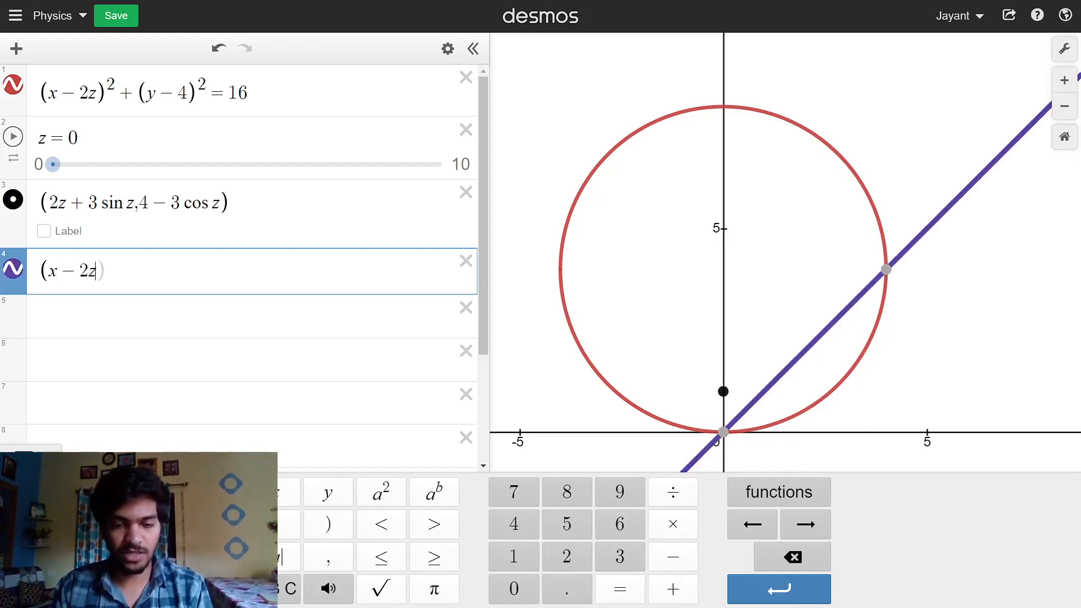
text( - 3 sin z)
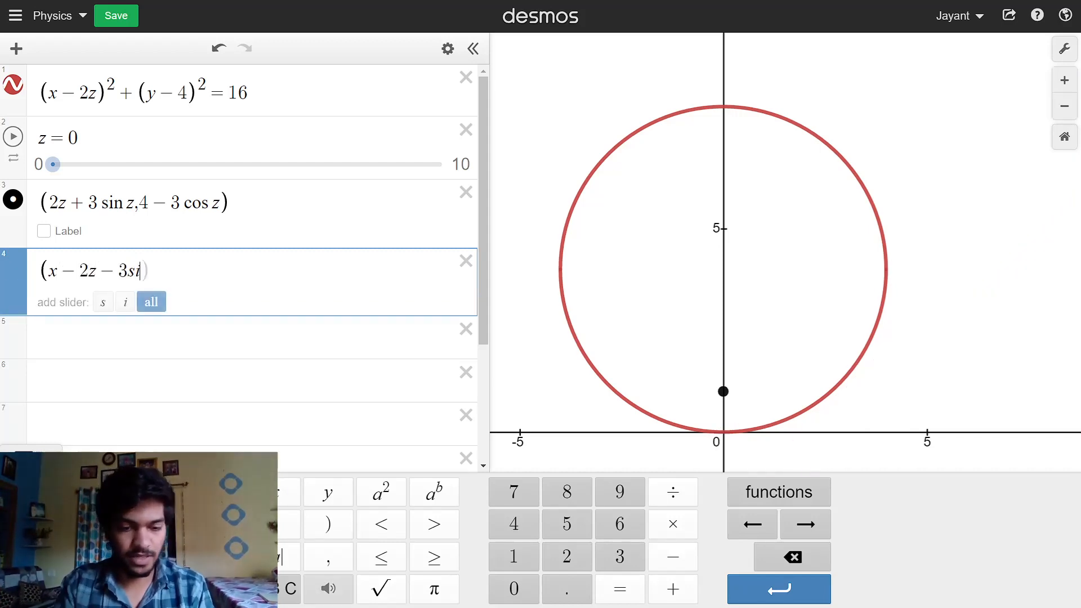
text())
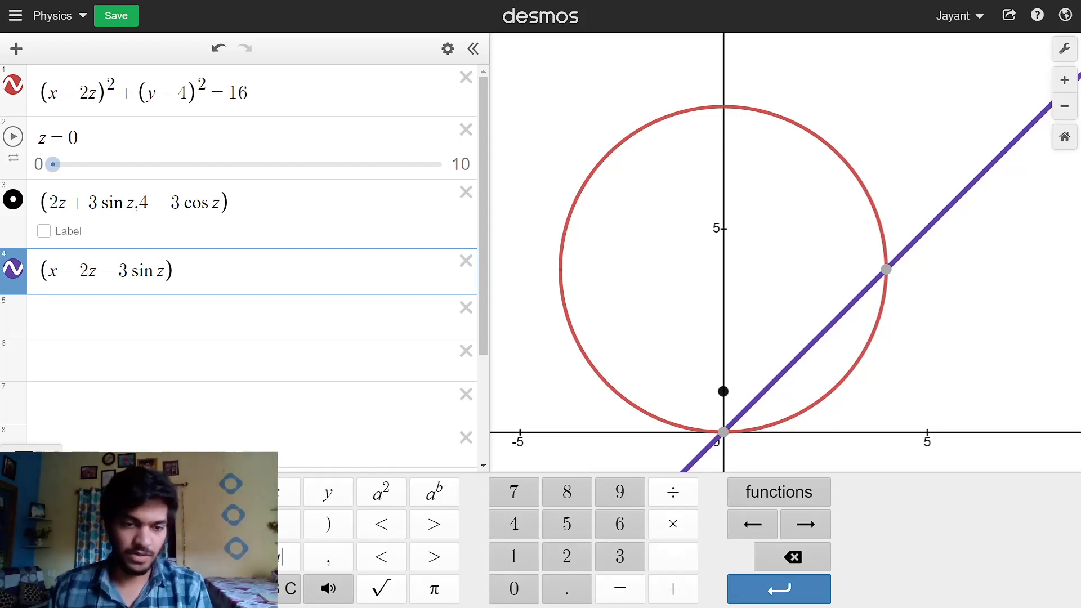
text(^2 )
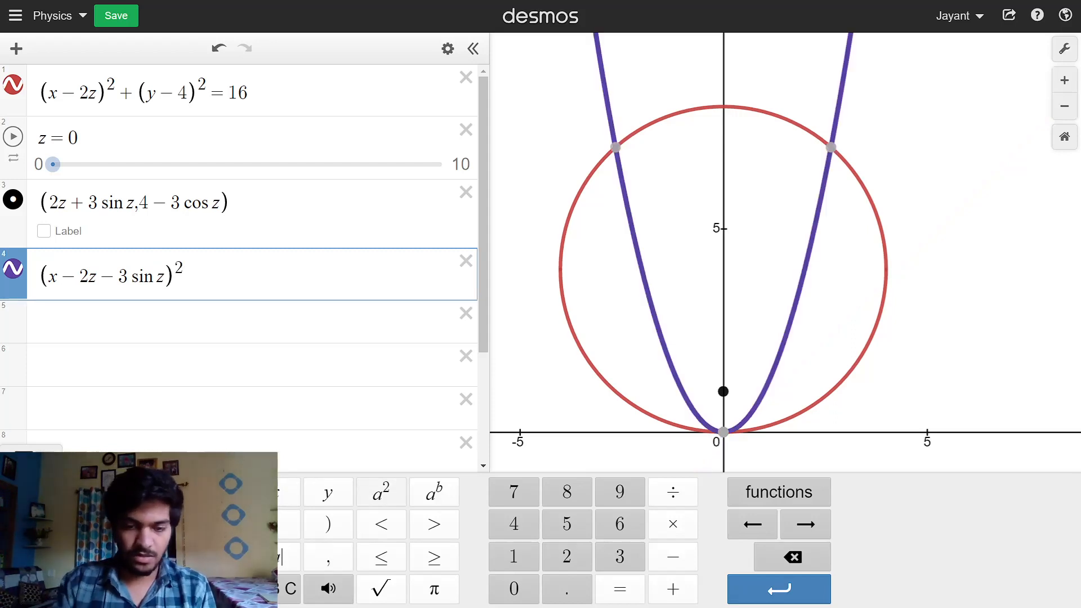
text(+ ()
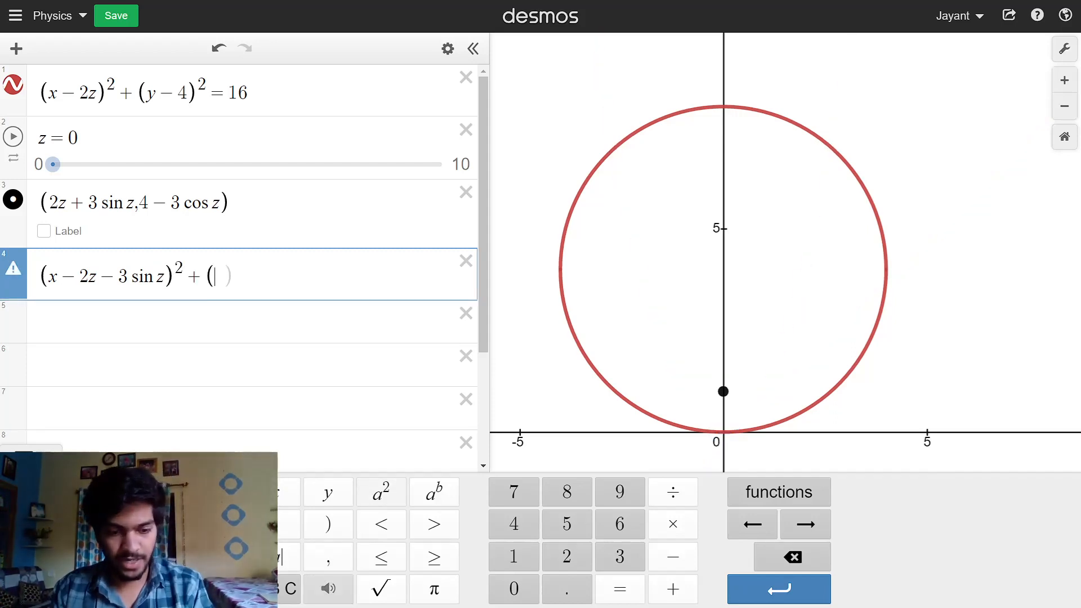
text(y - 4 )
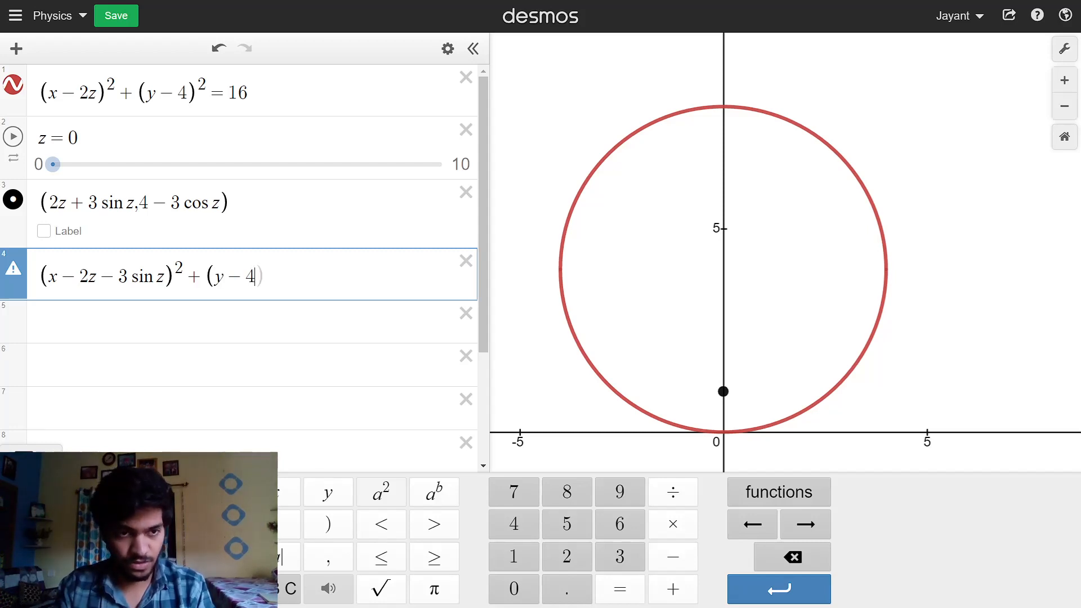
text(+ 3 cos z)
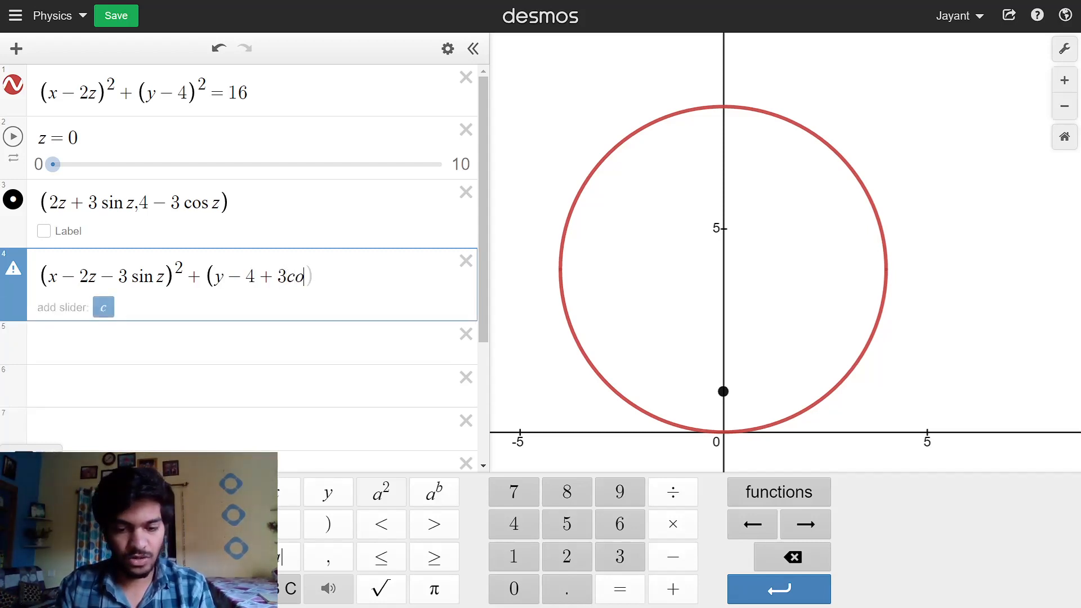
text())
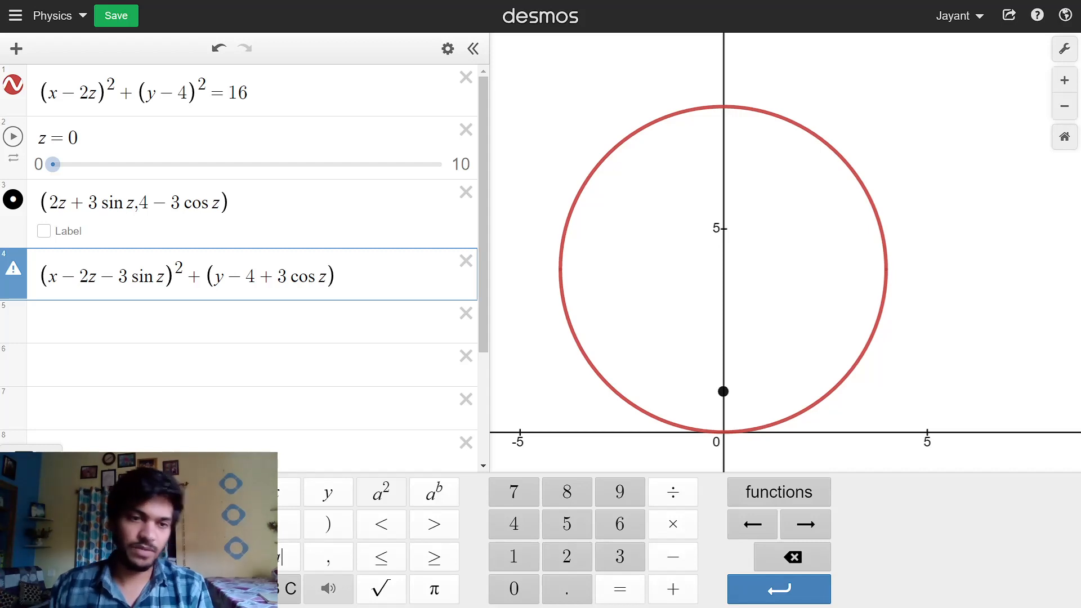
text(^2 )
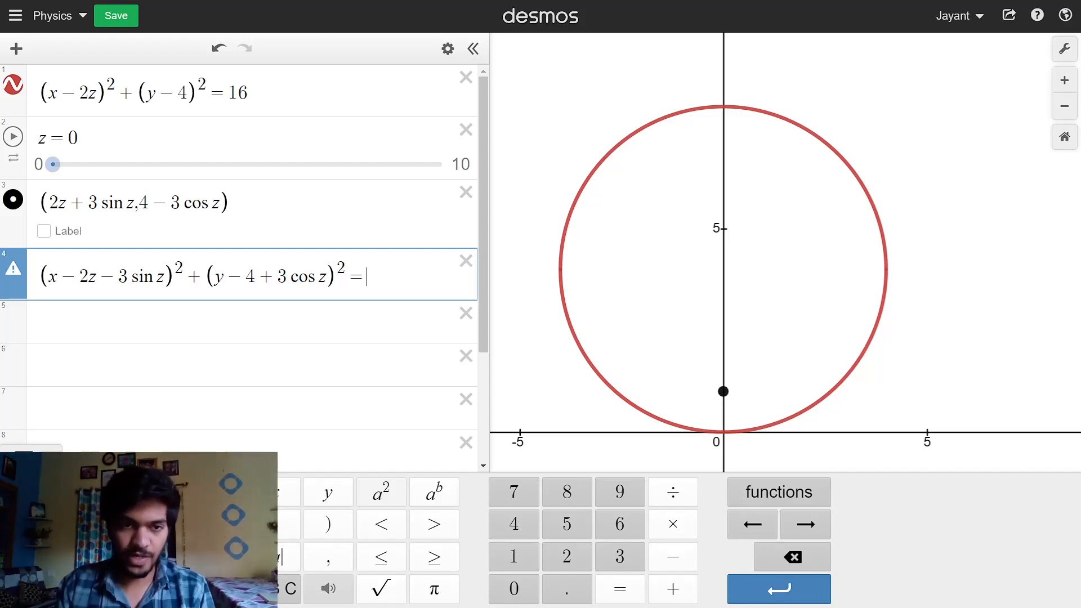
text(= )
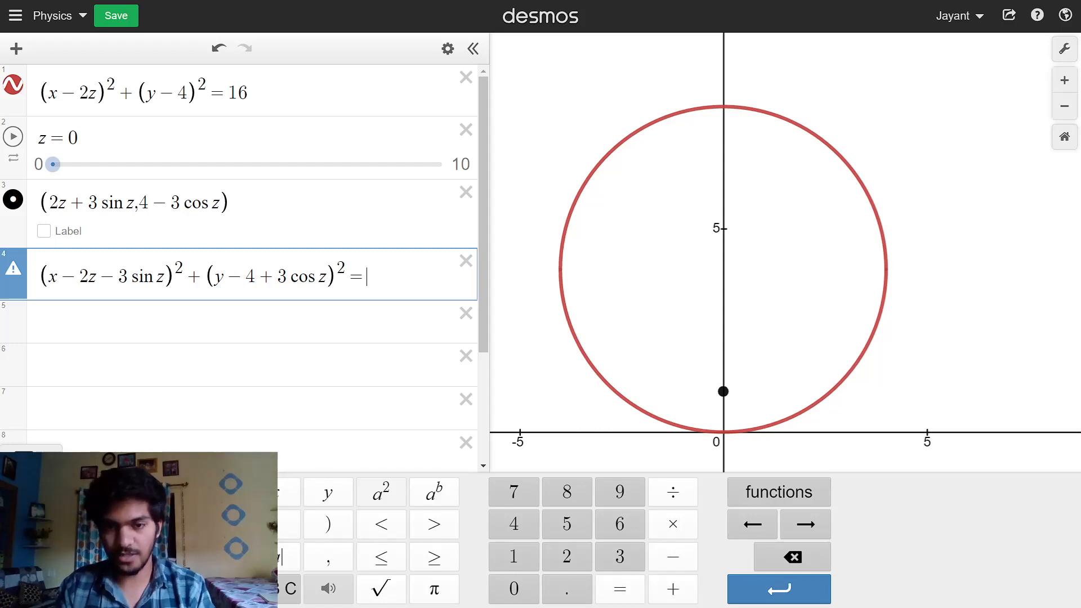
text(1)
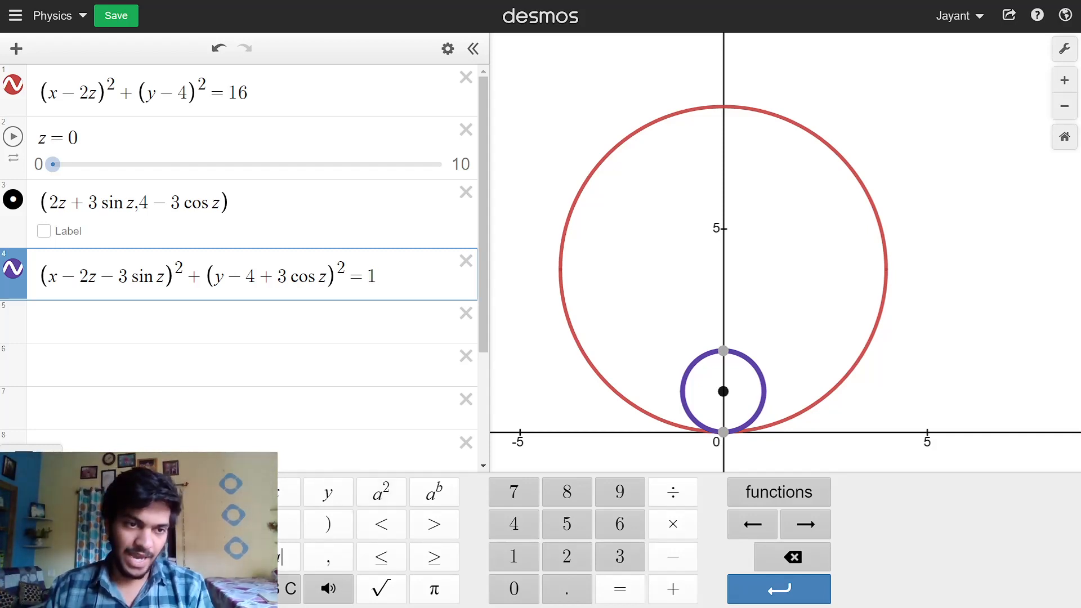
Step: Enter the parametric trace of the small circle's centre, (2zt+3 sin zt, 4-3 cos zt), below the small circle's equation
click(38, 322)
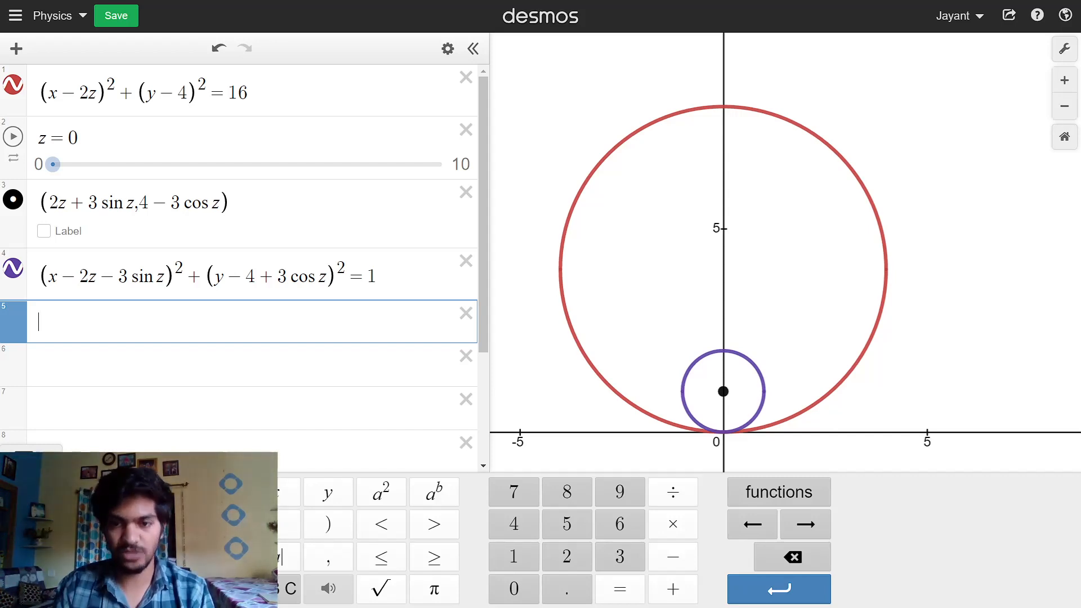
text(()
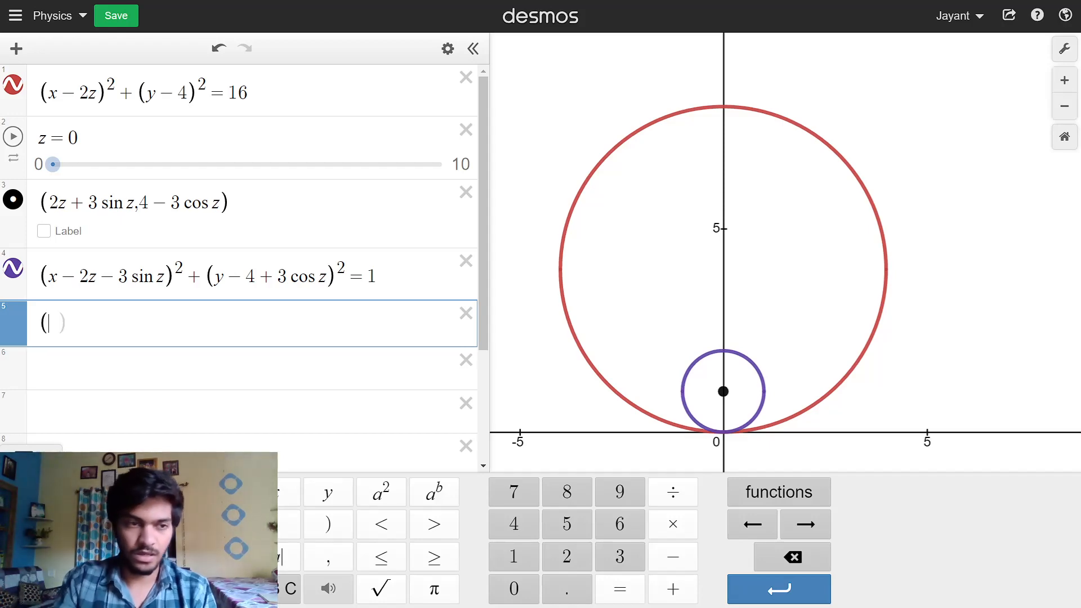
text(2zt)
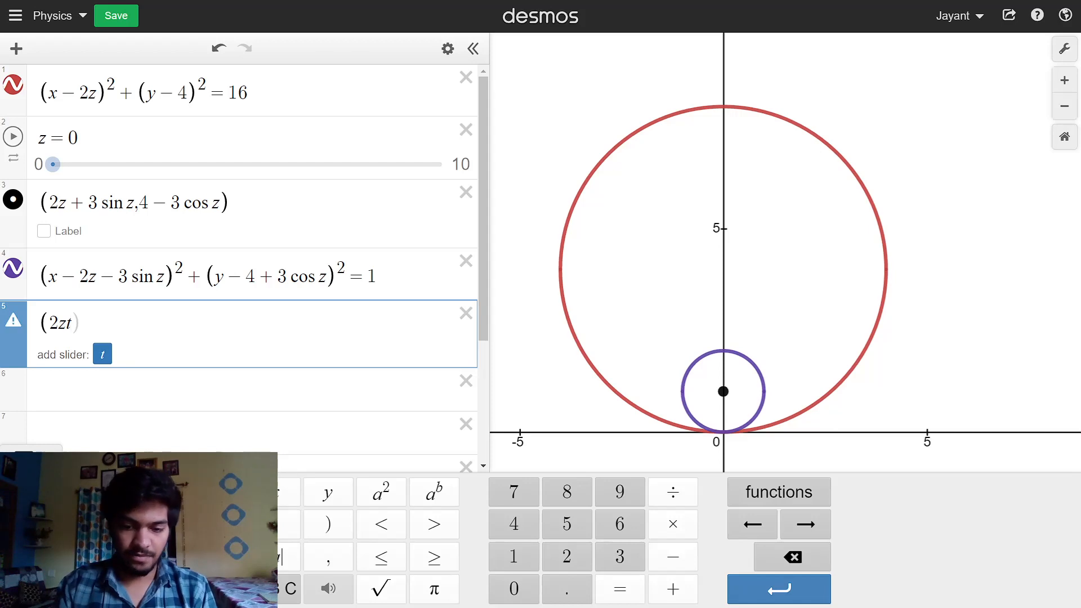
text(+3sin)
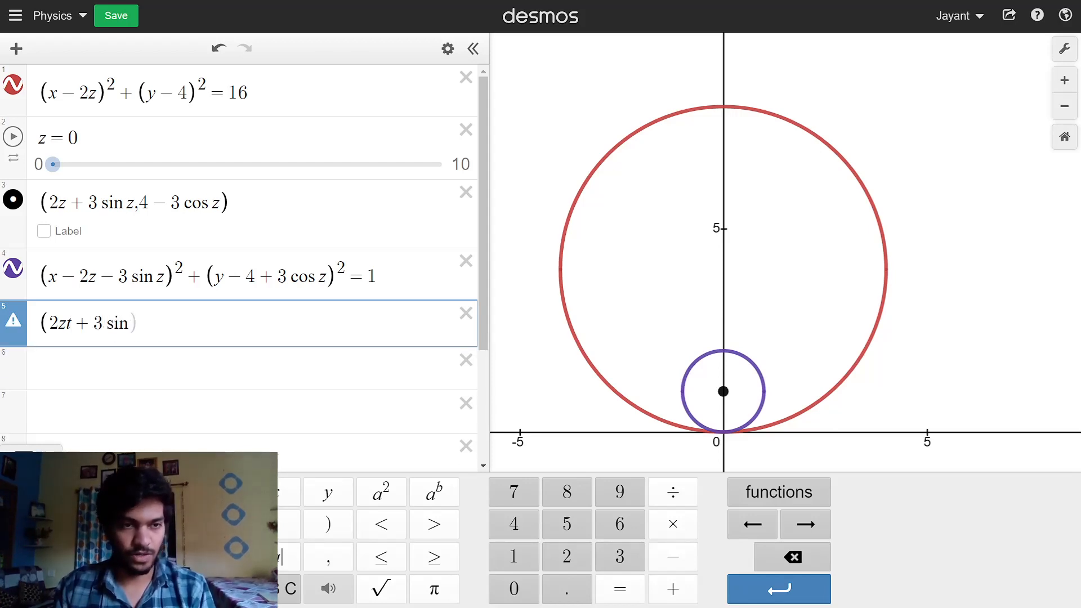
text(zt,)
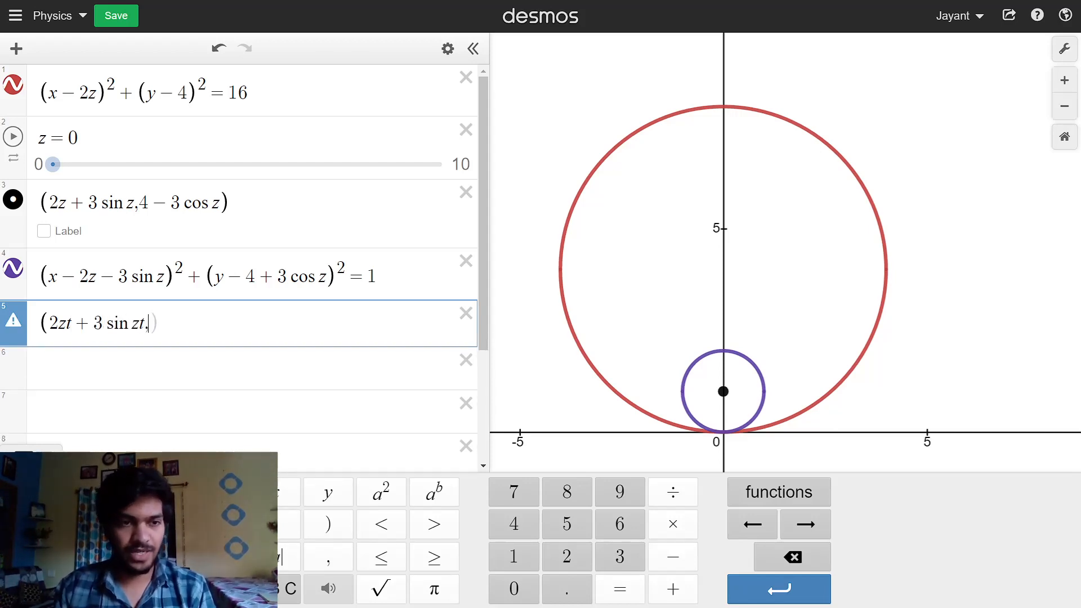
text(4)
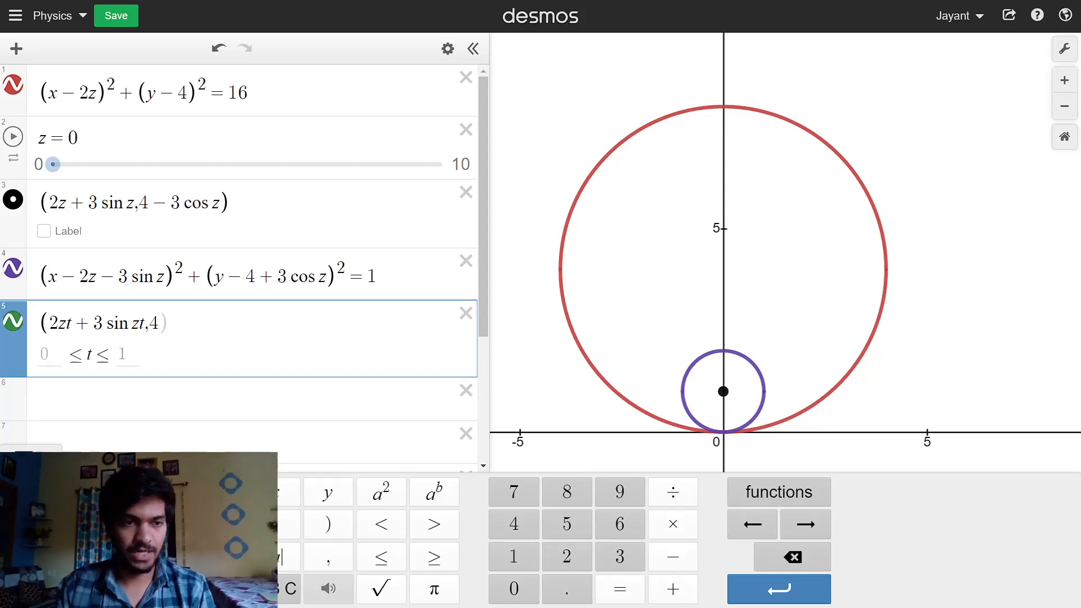
text(-3cos)
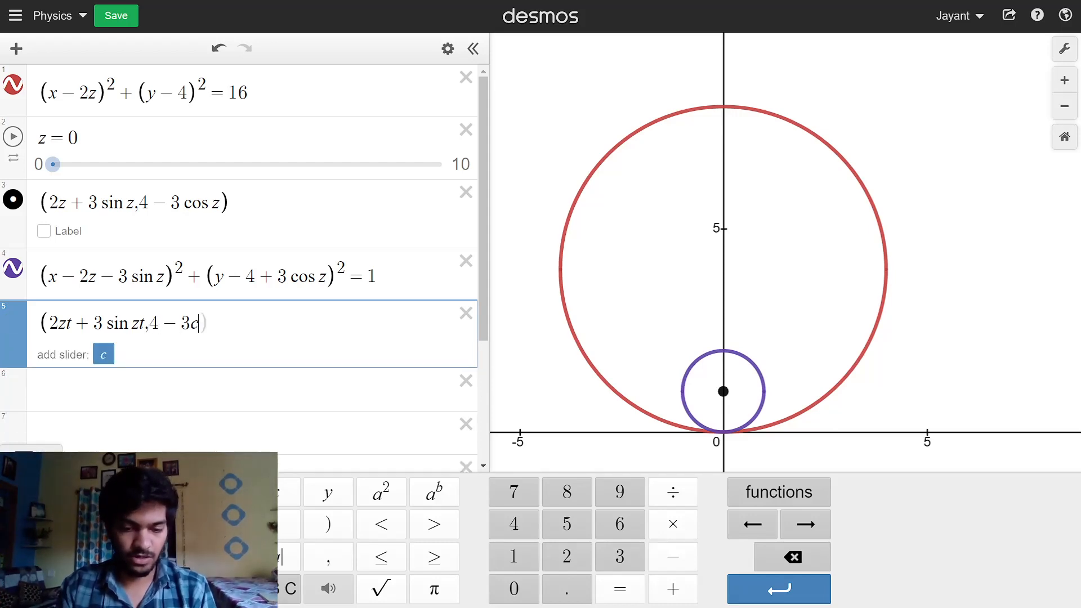
text(zt)
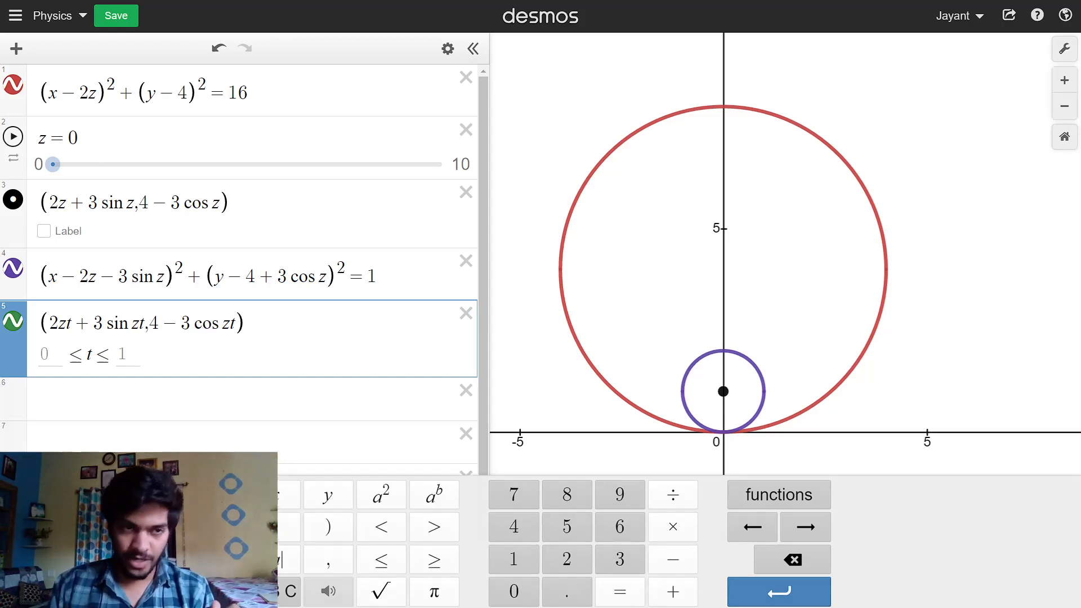
Step: Play the z animation briefly to check the traced path, pause it, and return z to 0
click(13, 137)
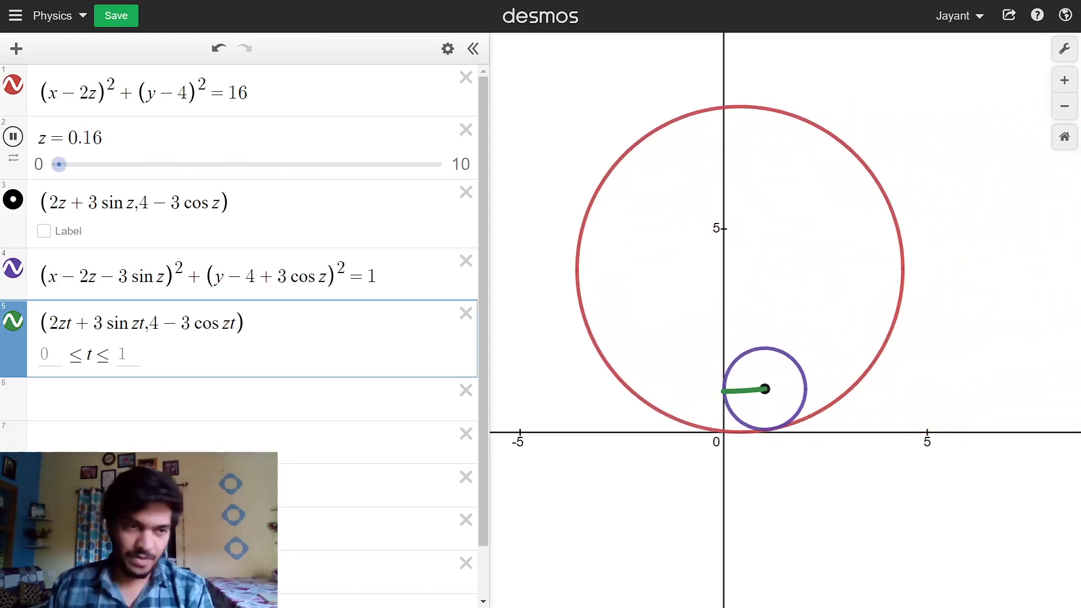
click(13, 137)
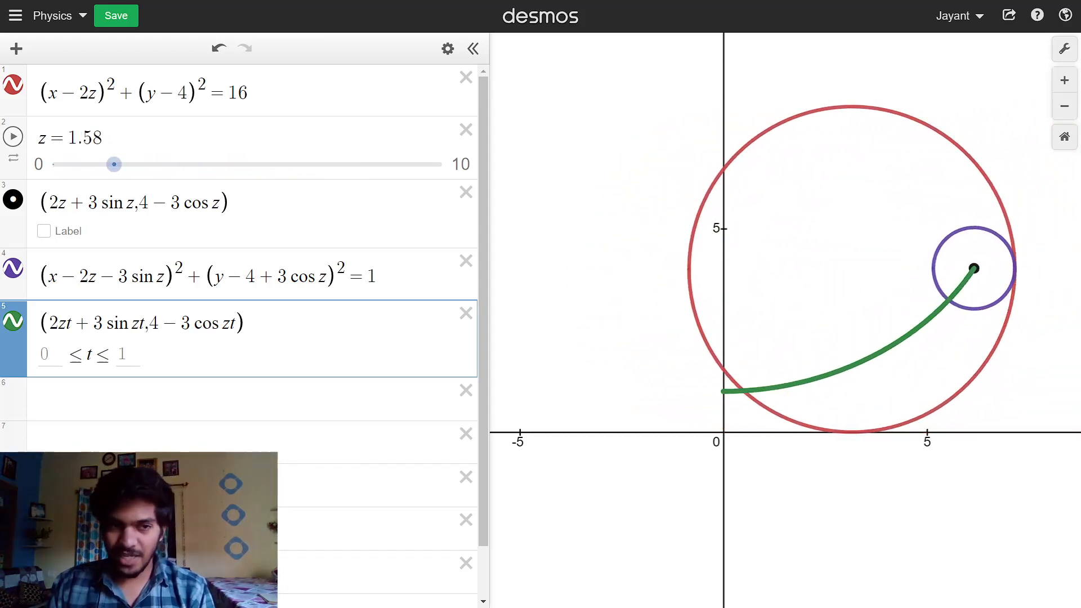
click(973, 268)
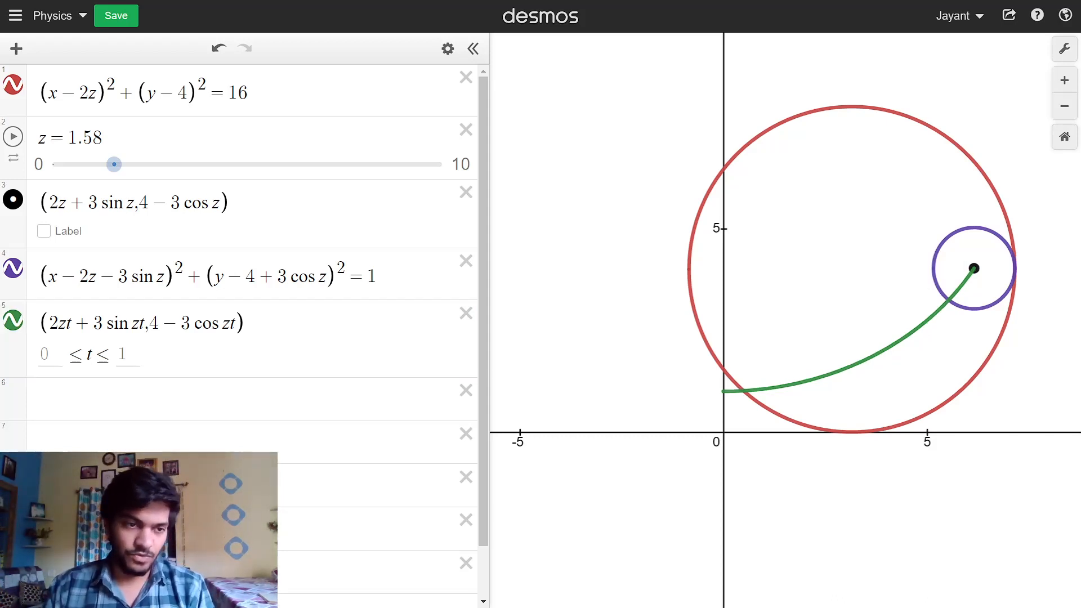
click(169, 399)
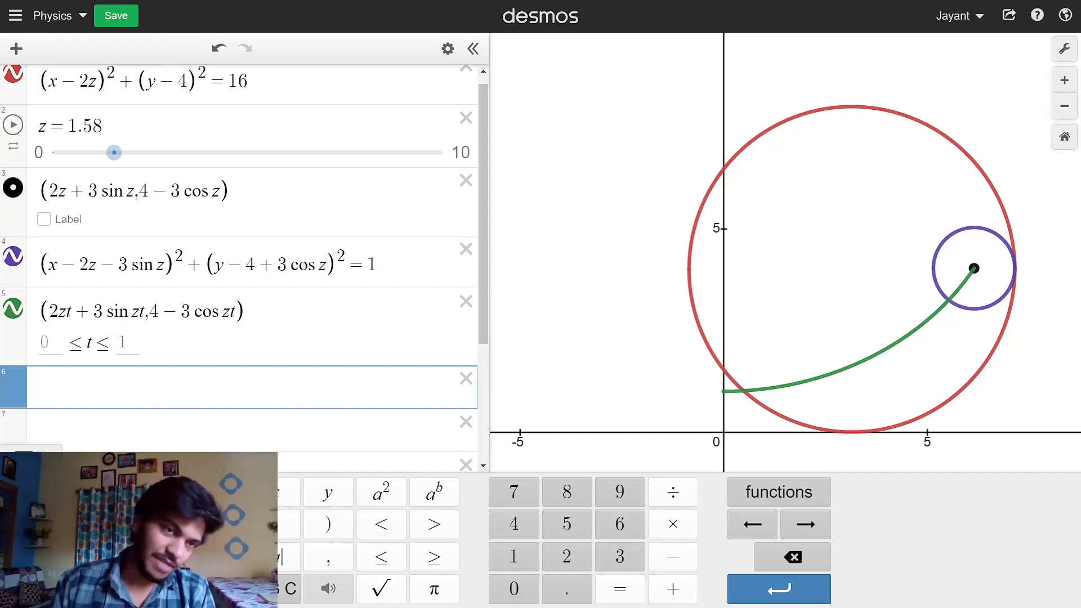
drag(113, 152, 52, 152)
Step: Enter the small circle's rim point (2z+3 sin z-sin 5z, 4-3 cos z-cos 5z) as the expression below the centre's trace
click(248, 388)
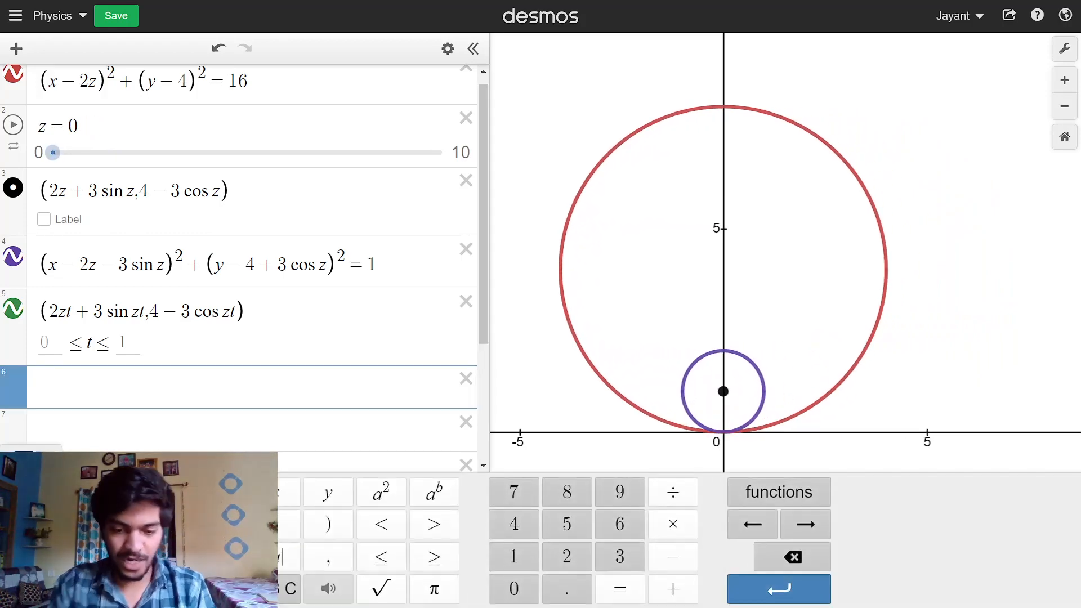
text(()
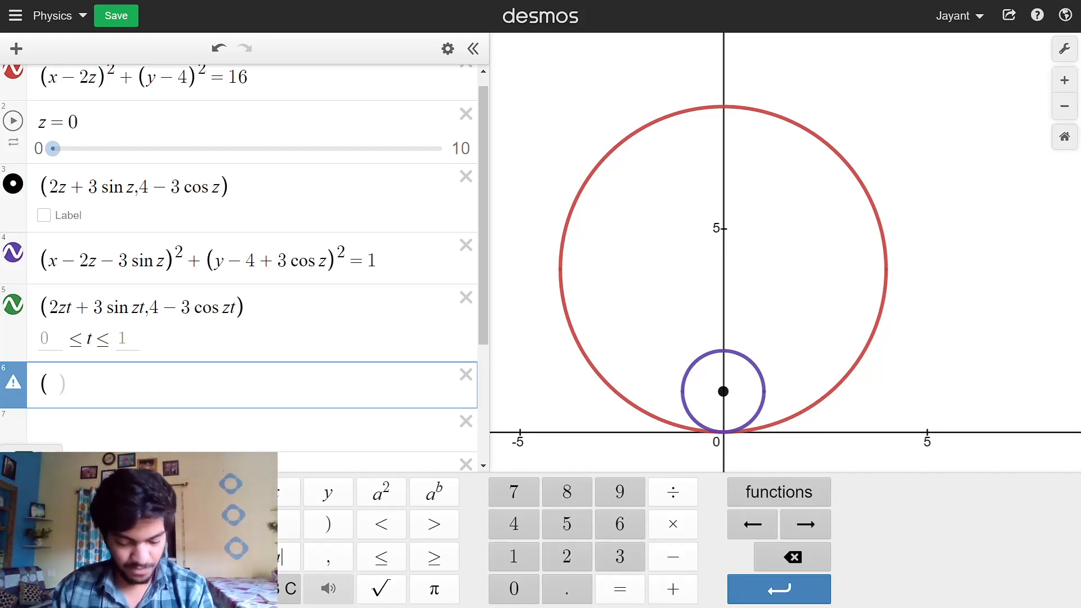
text(2z+)
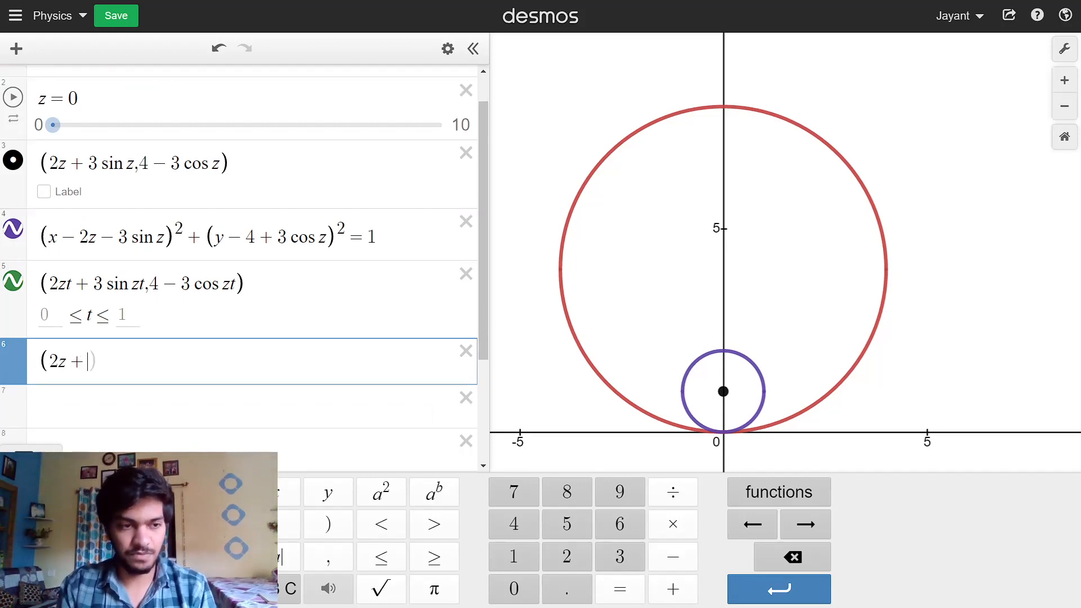
text(3sinz)
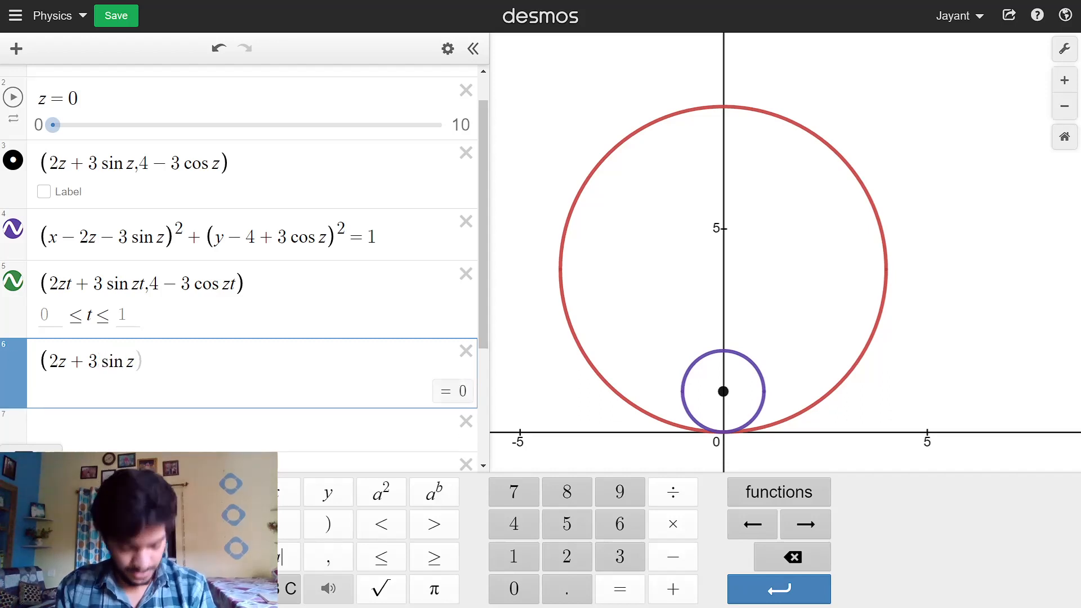
text(-si)
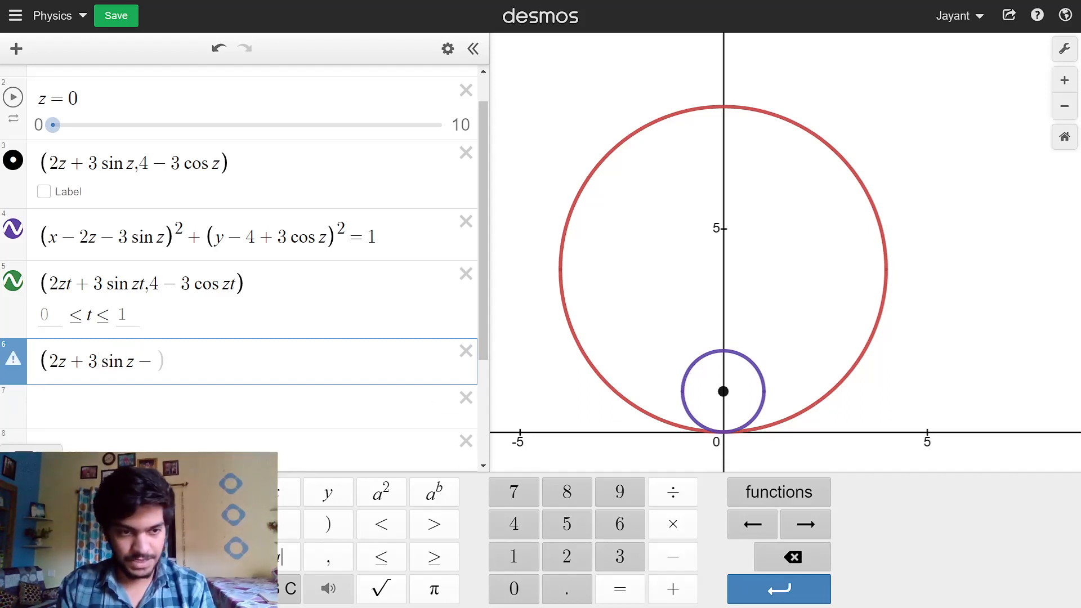
text(n5)
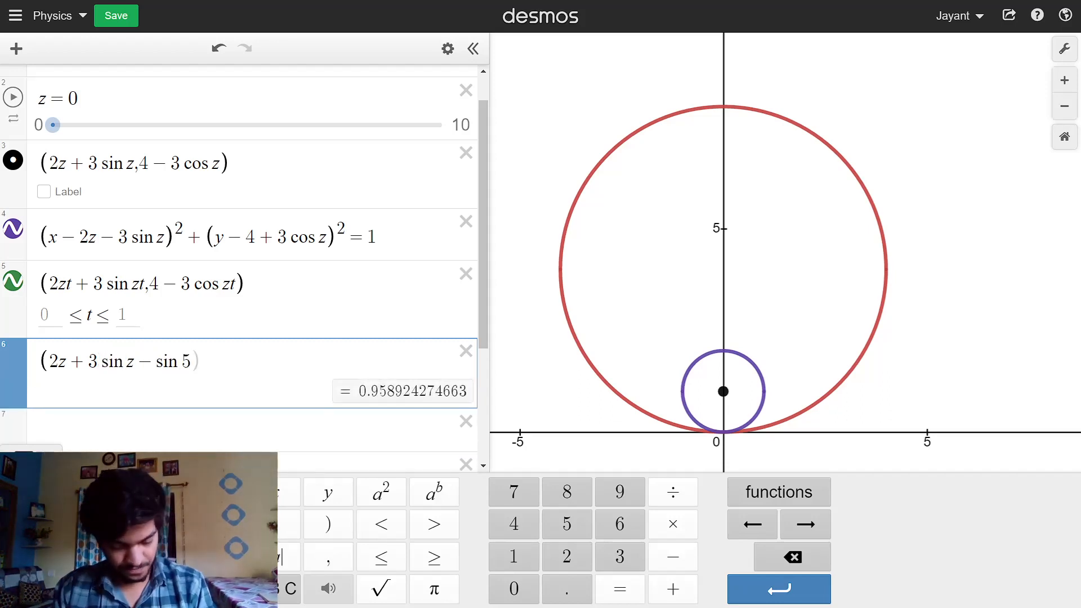
text(z,)
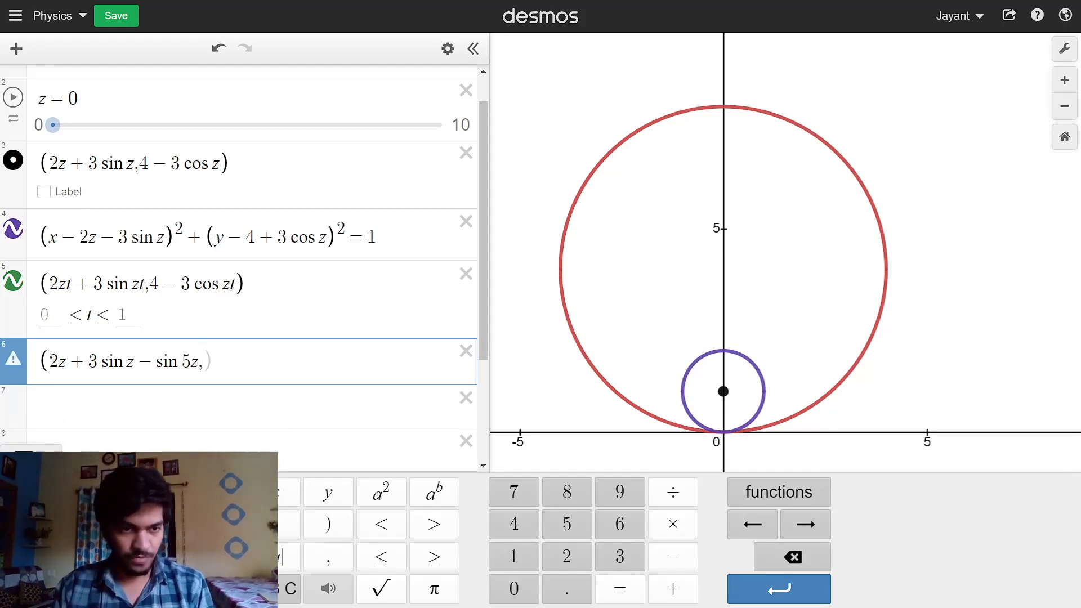
text(4)
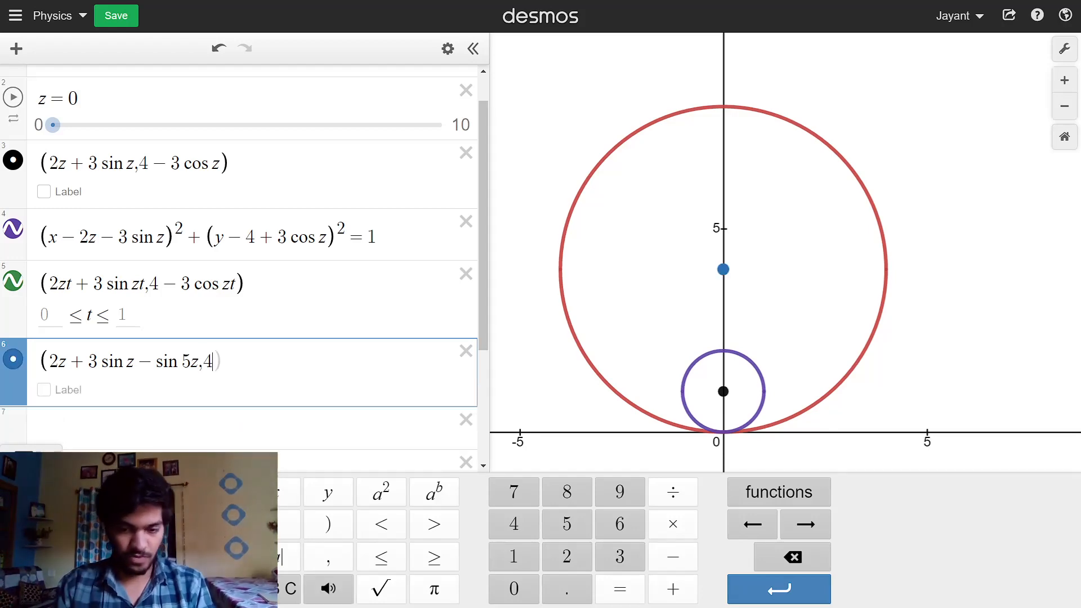
text(-3)
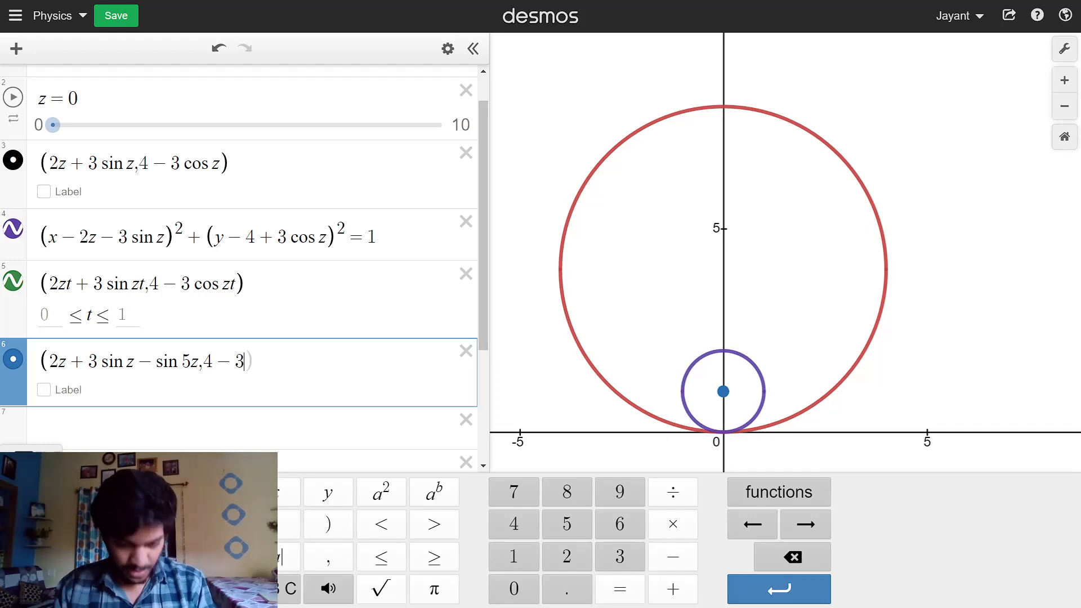
text(cos)
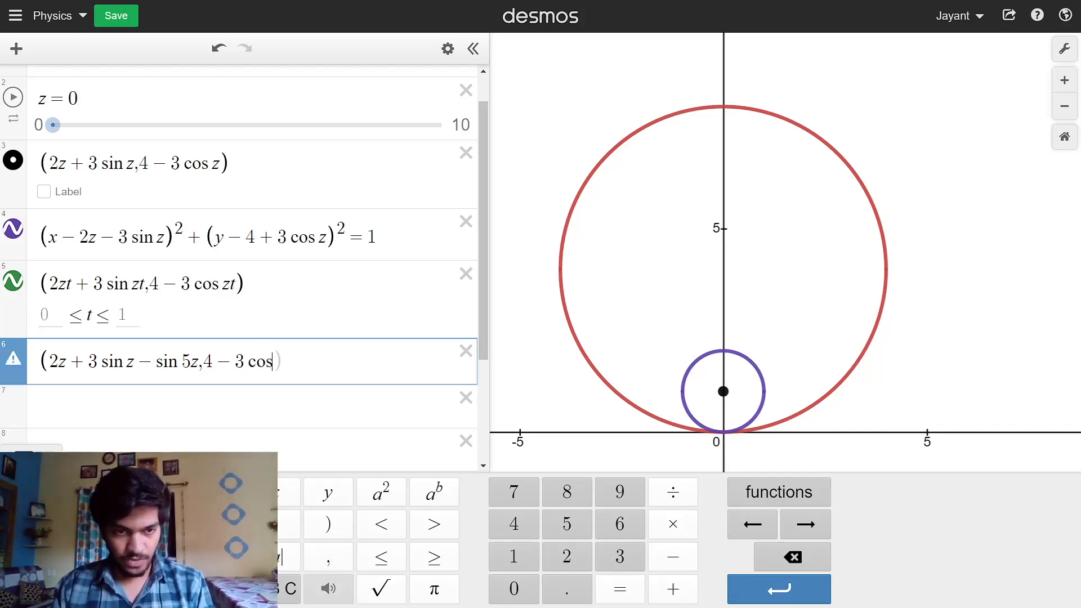
text(z)
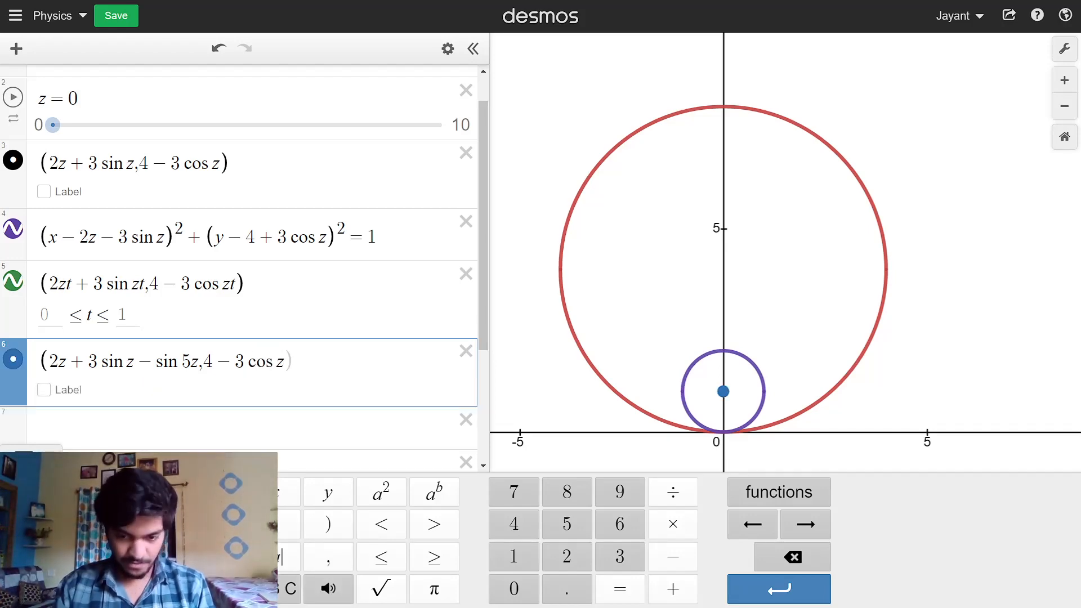
text(-co)
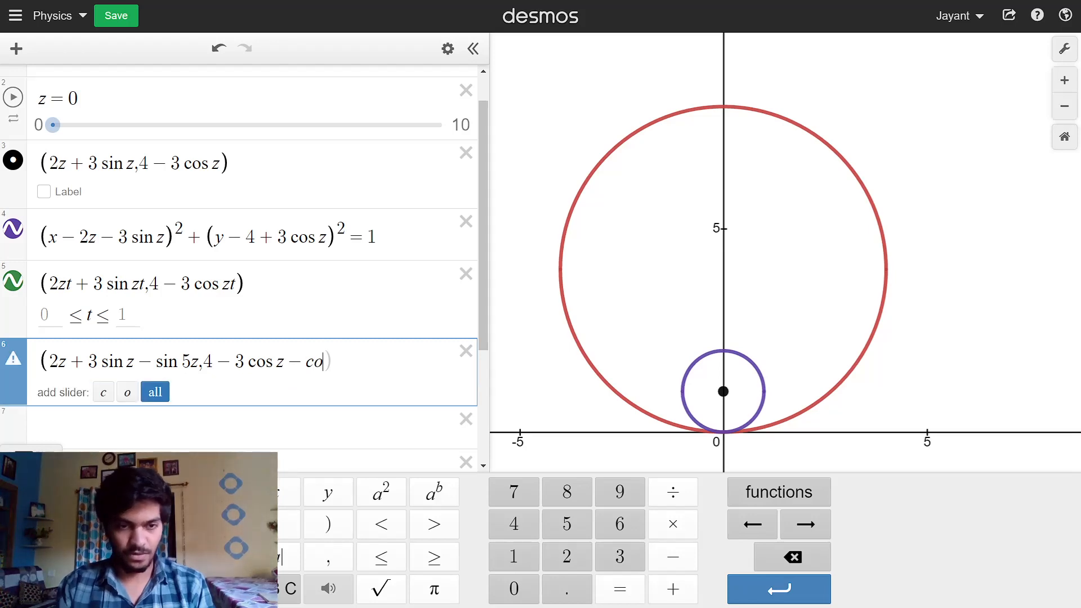
text(s 5z)
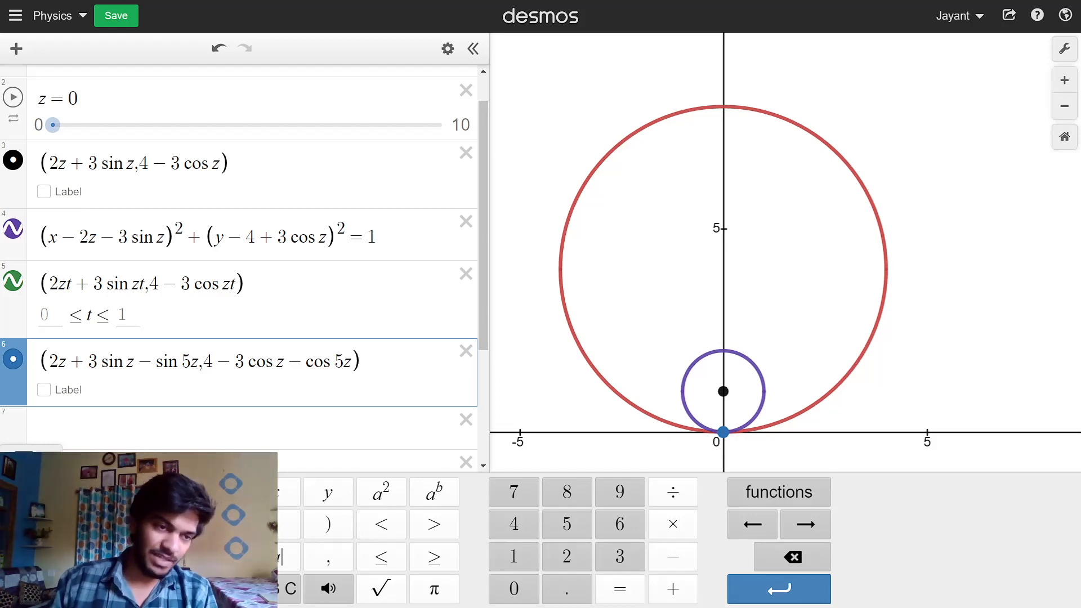
key(Return)
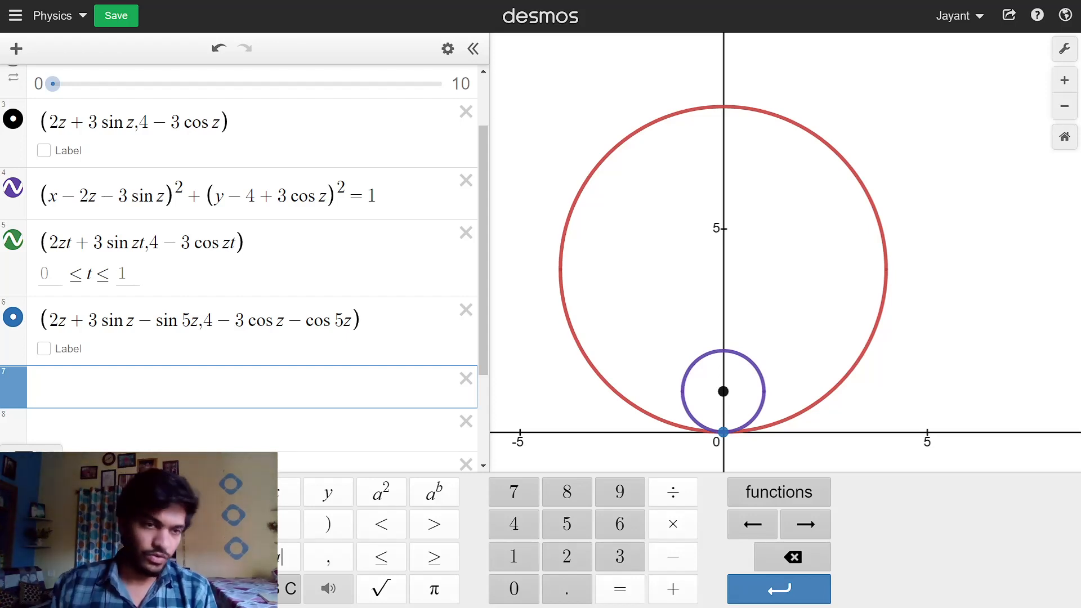
Step: Copy the centre's trace below the rim point and extend it to (2zt+3 sin zt-sin 5zt, 4-3 cos zt-cos 5zt)
click(244, 243)
key(ctrl+a)
key(ctrl+c)
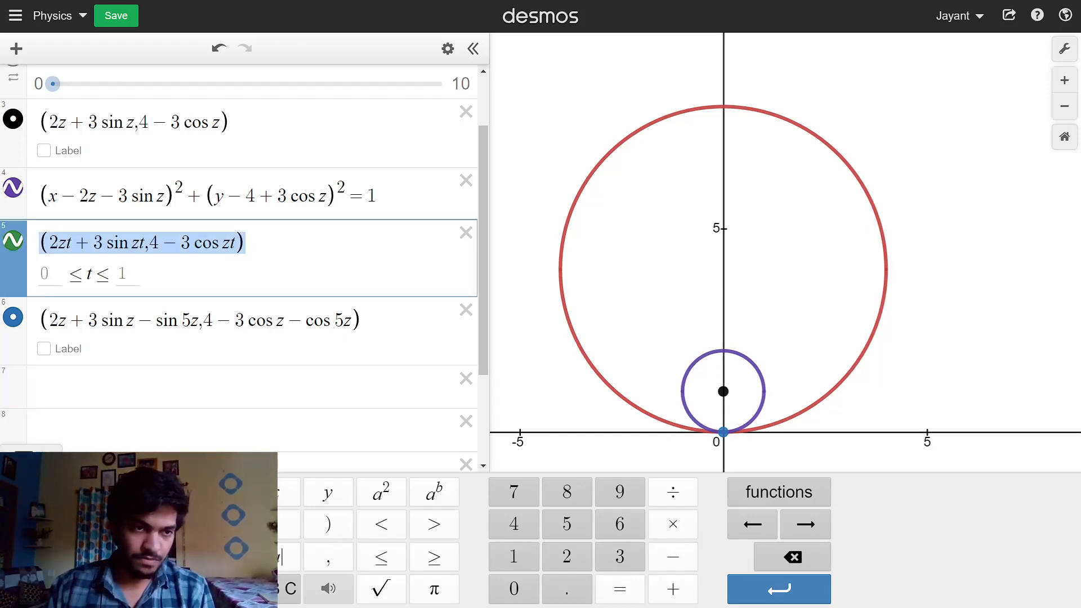
click(168, 387)
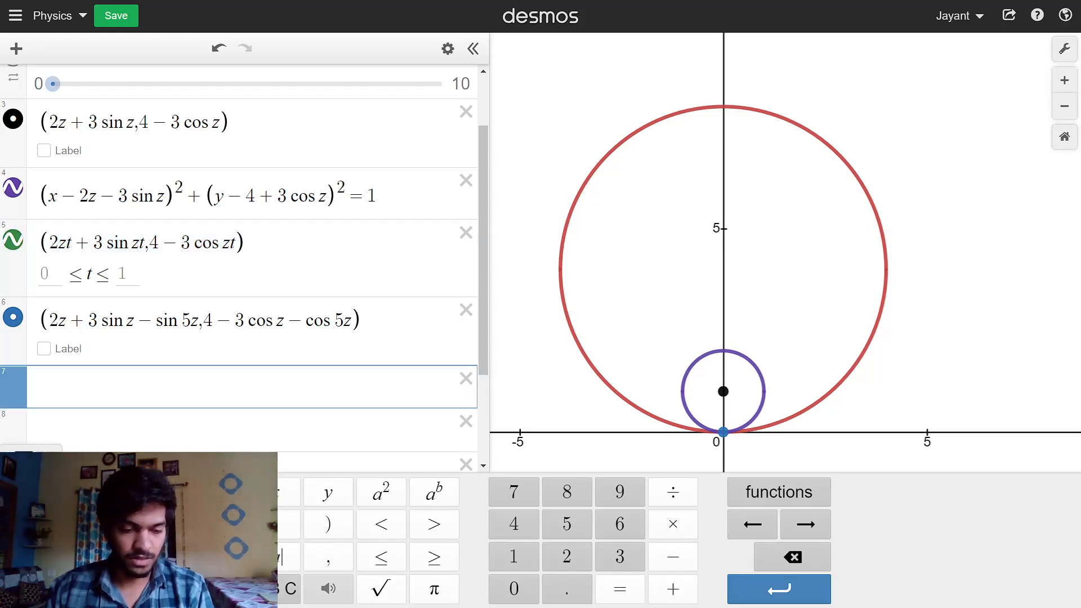
key(ctrl+v)
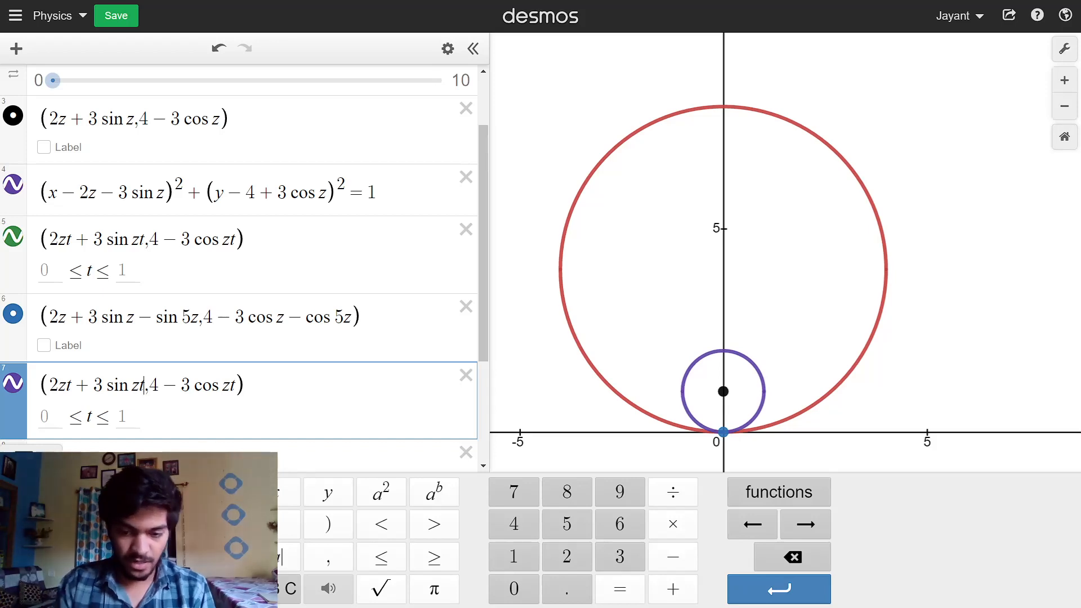
text(-sin5zt)
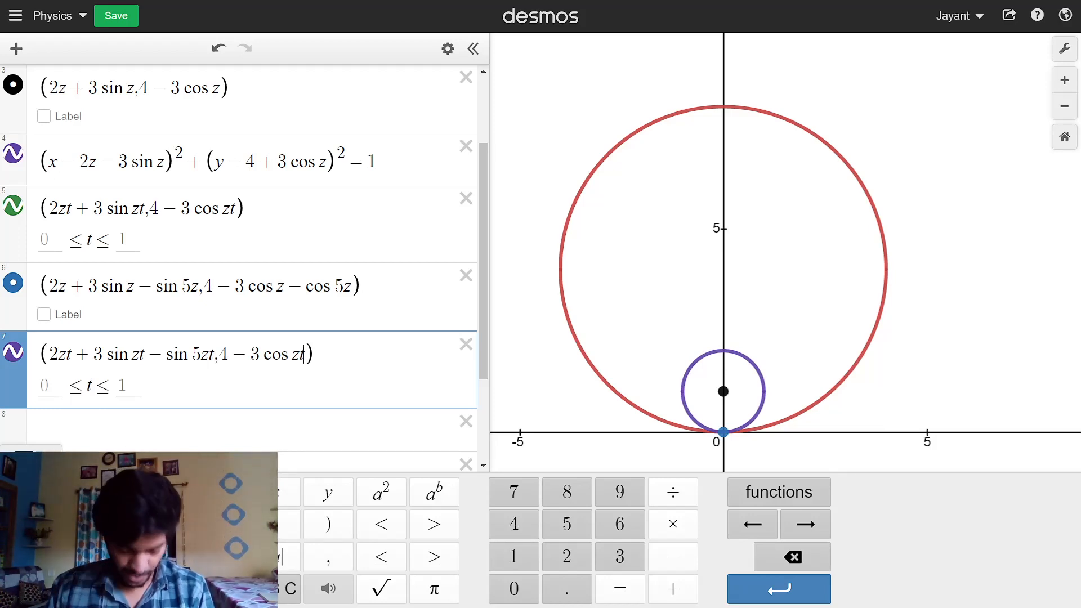
text(- cos )
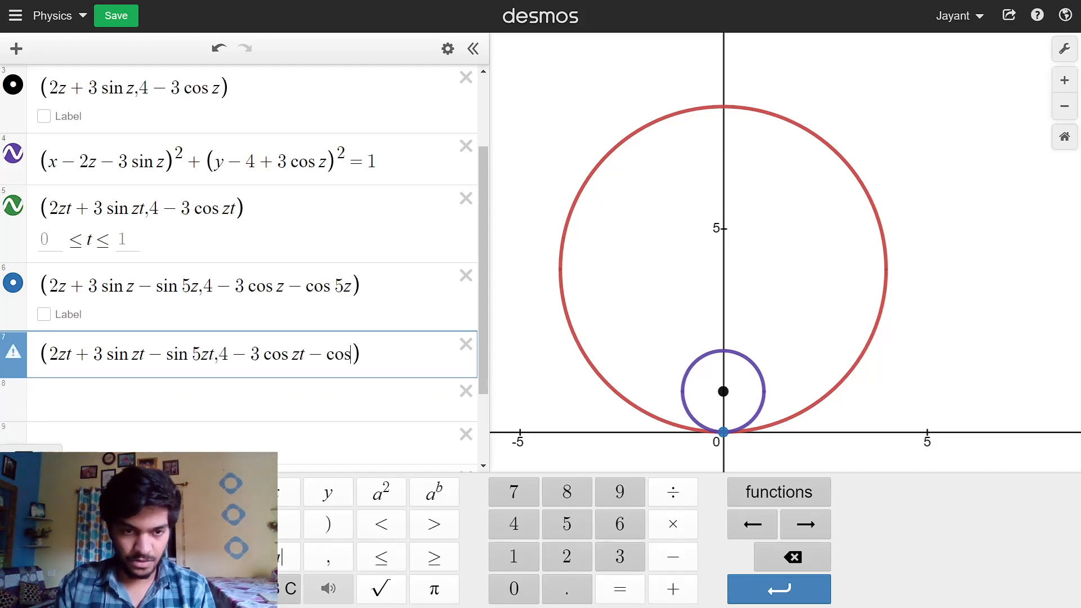
text(5zt)
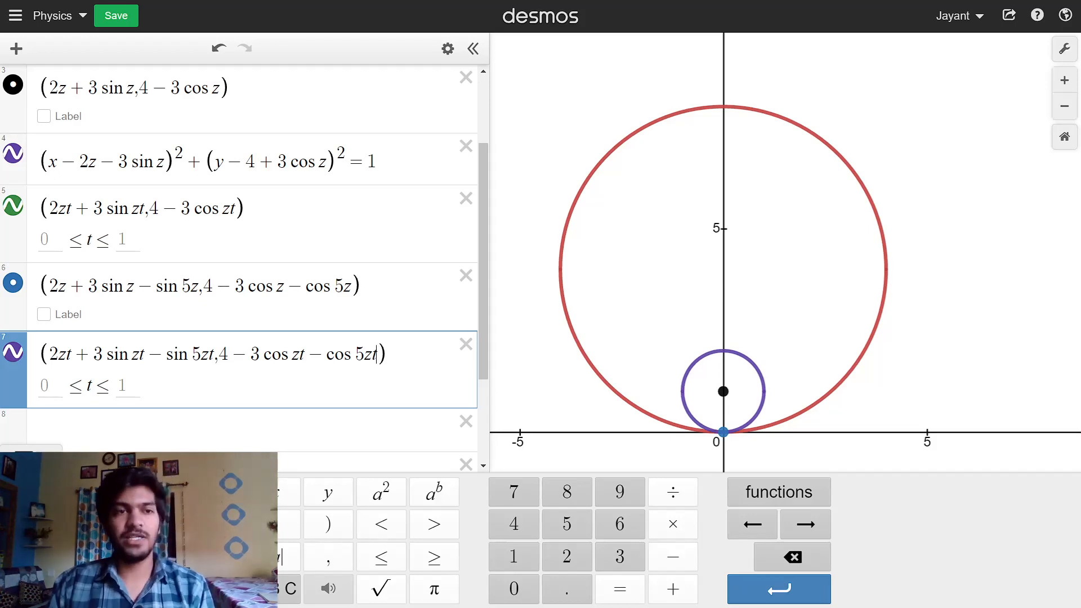
Step: Hide the green trace of the small circle's centre and play the z animation
scroll(239, 259, up, 2)
scroll(238, 259, down, 3)
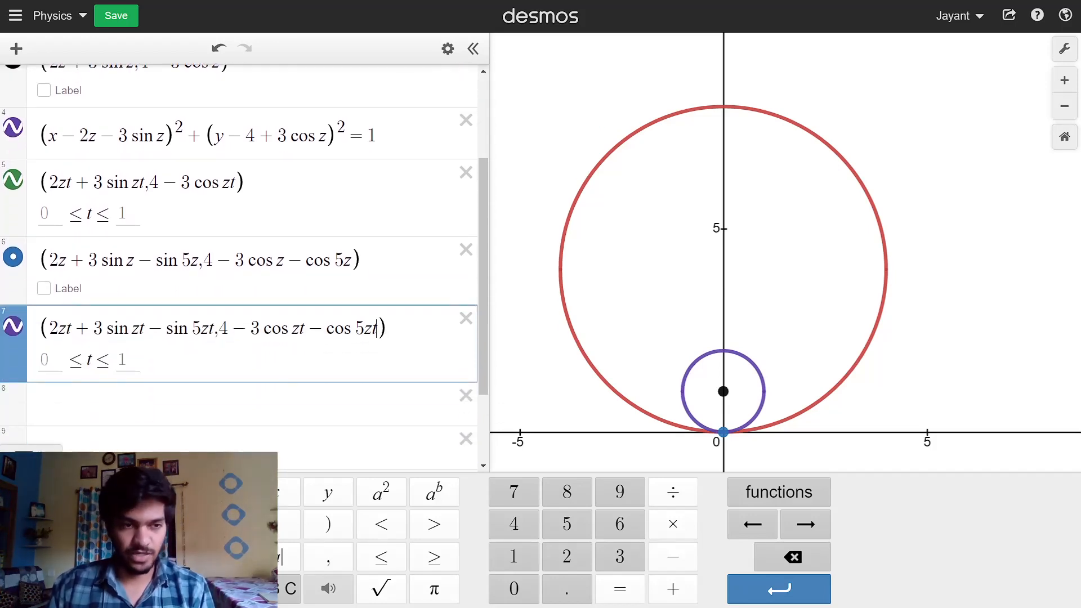
scroll(239, 267, up, 4)
scroll(239, 267, down, 1)
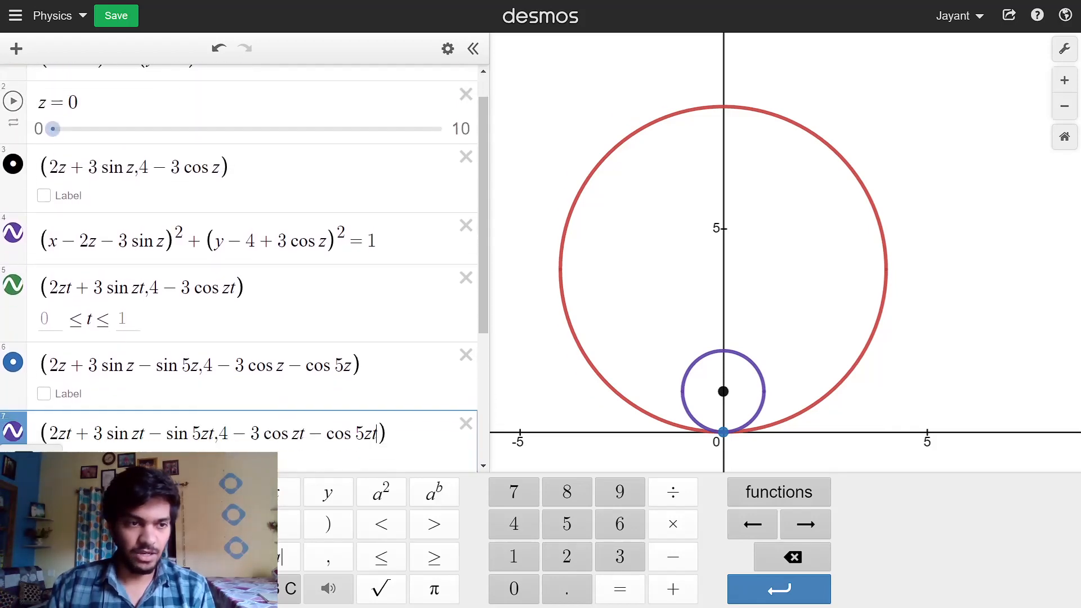
click(13, 249)
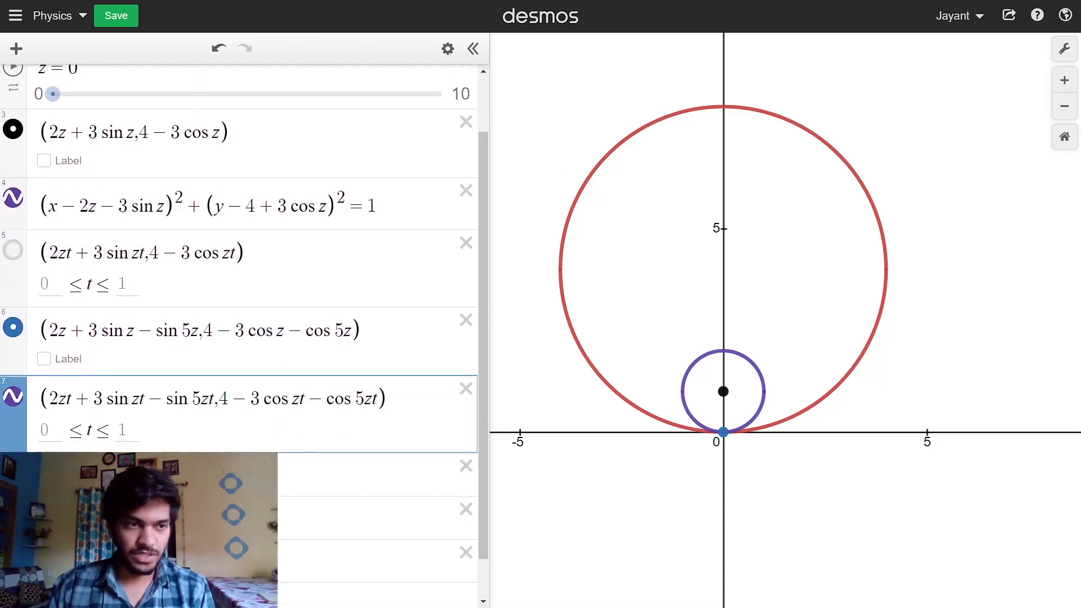
scroll(239, 332, up, 1)
click(13, 136)
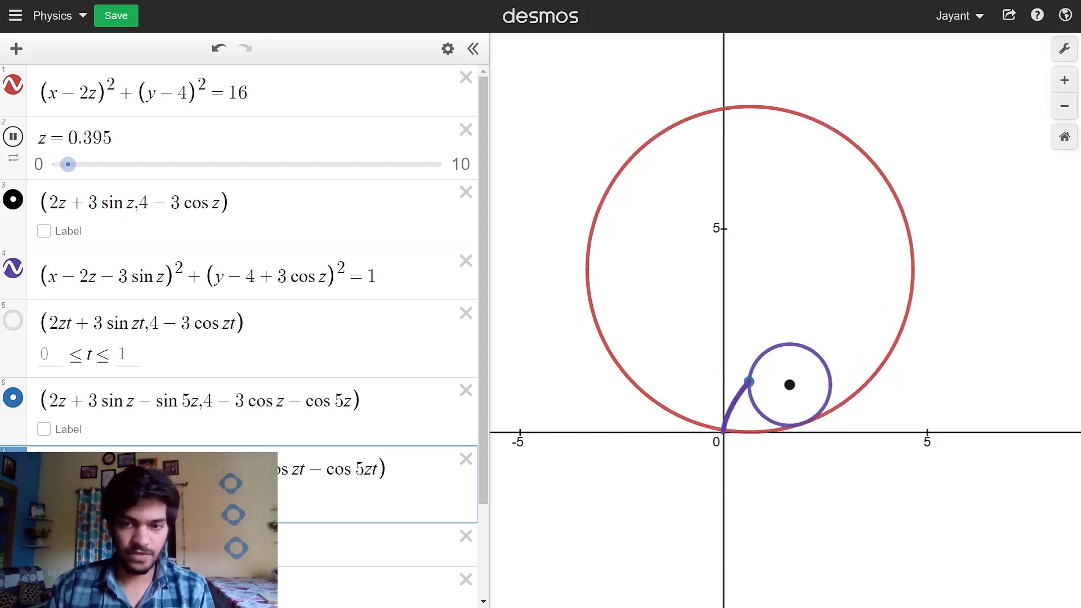
Step: Narrow the expression list and reframe the graph so the rim point's whole path fits while the animation plays
scroll(829, 318, down, 3)
drag(829, 318, 590, 362)
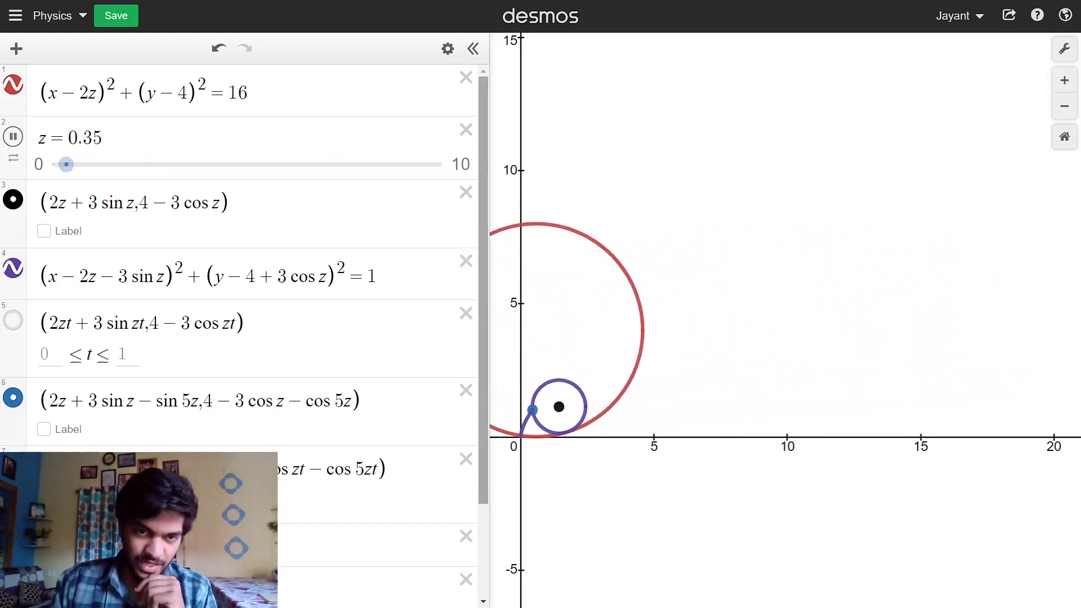
drag(489, 263, 439, 262)
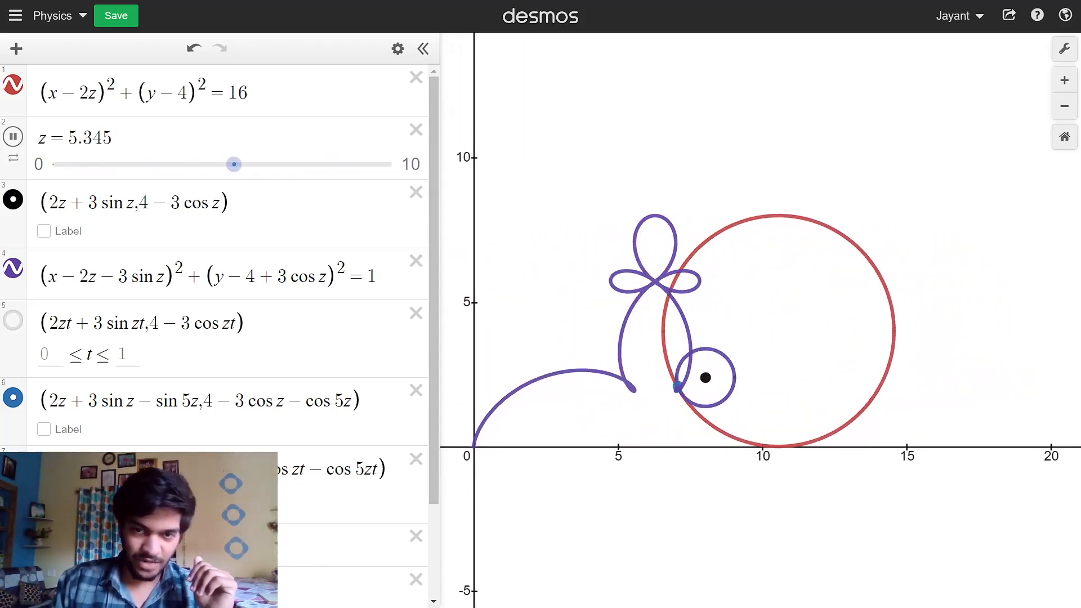
scroll(633, 304, down, 1)
scroll(633, 304, up, 1)
drag(760, 304, 735, 314)
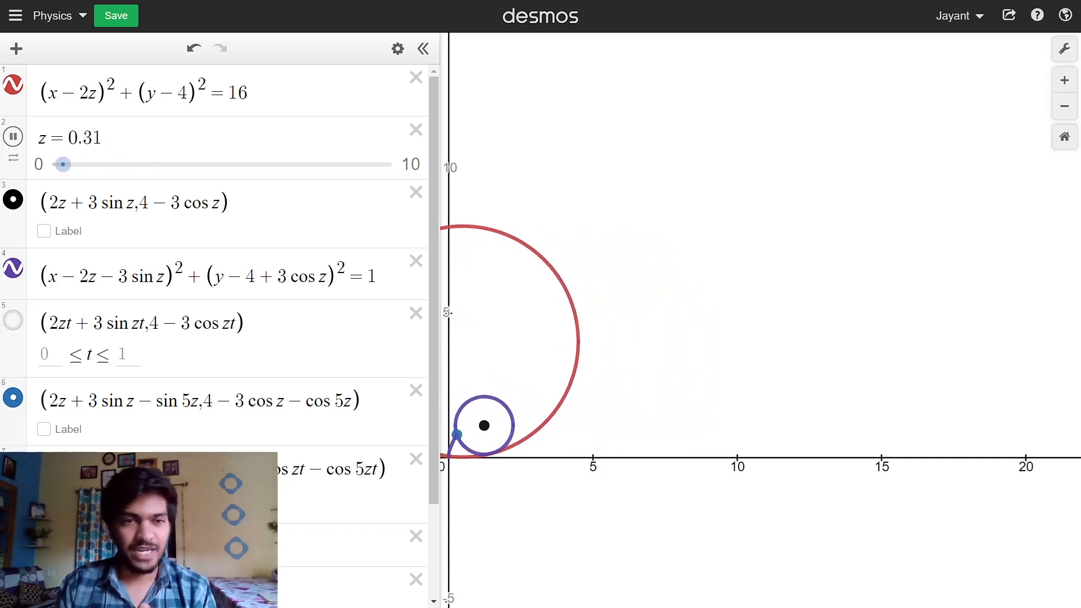
Step: Show the centre's green trace again, and switch the rim point's trace off and back on to compare the paths
scroll(214, 282, down, 2)
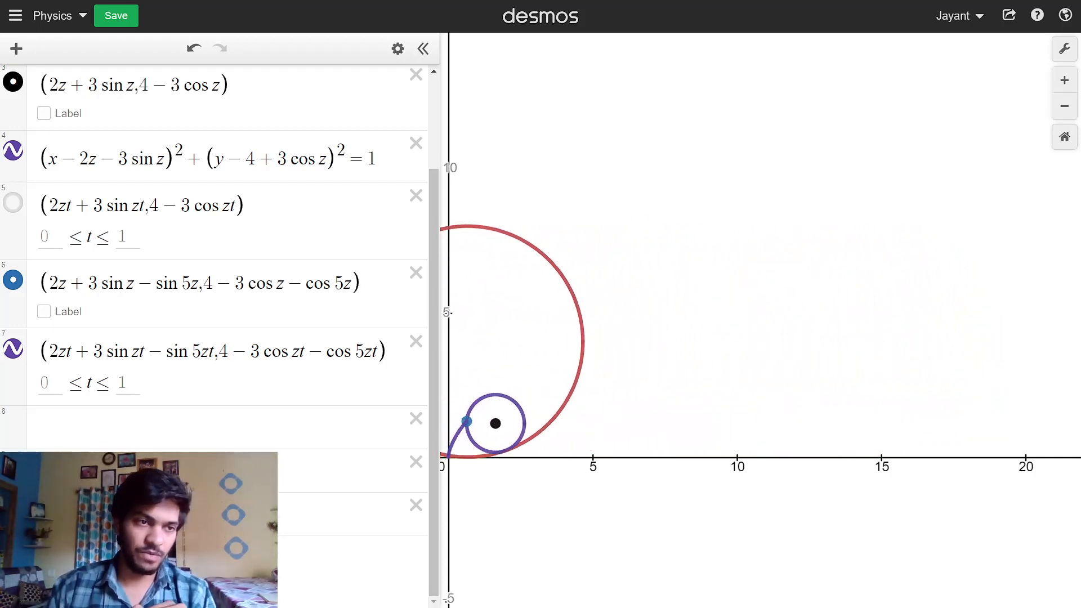
click(13, 203)
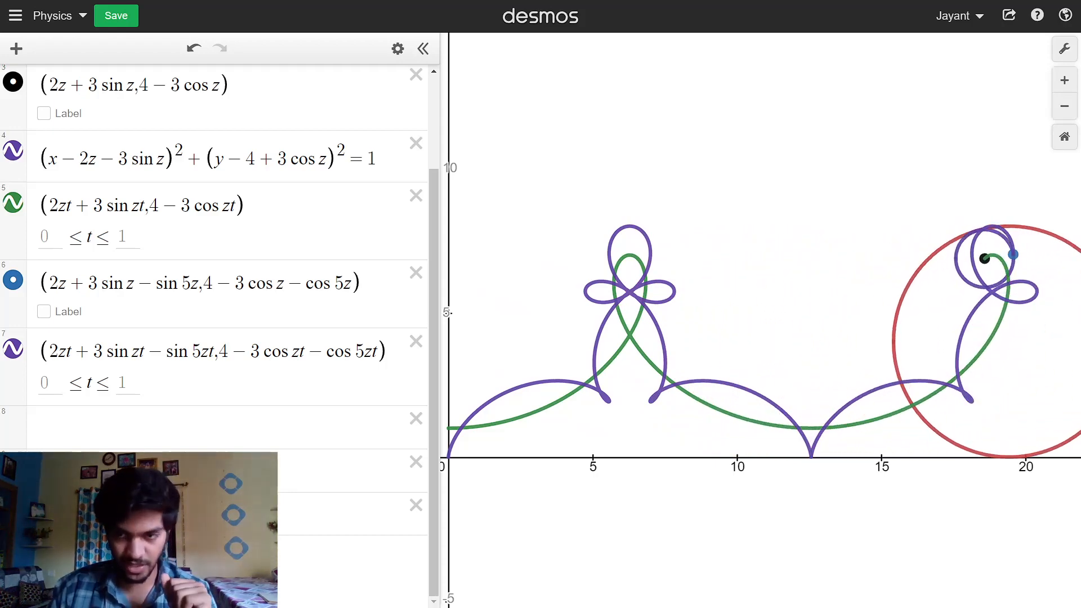
click(13, 349)
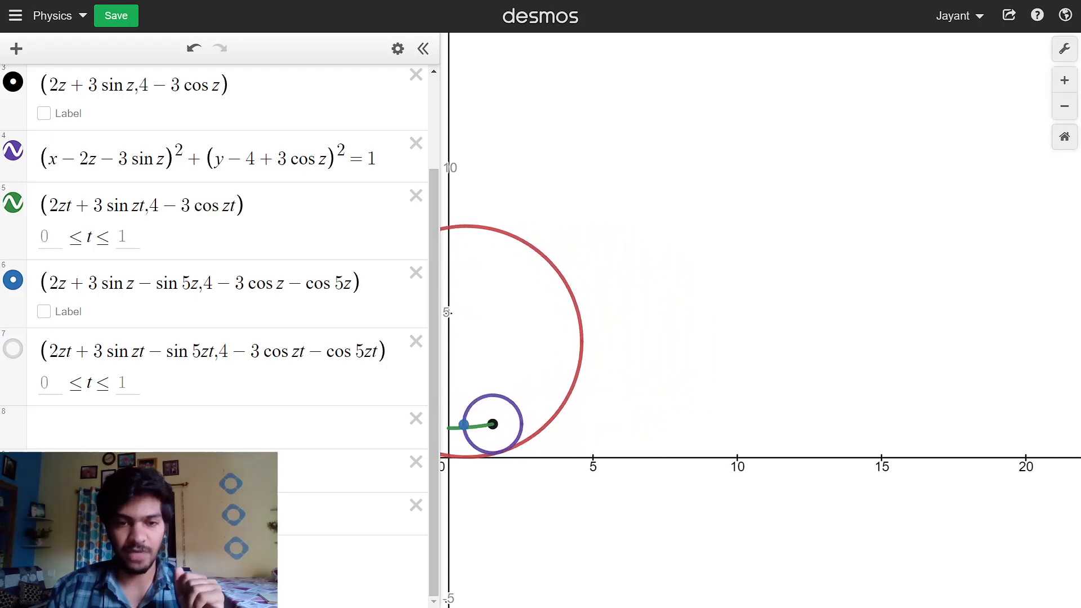
click(13, 349)
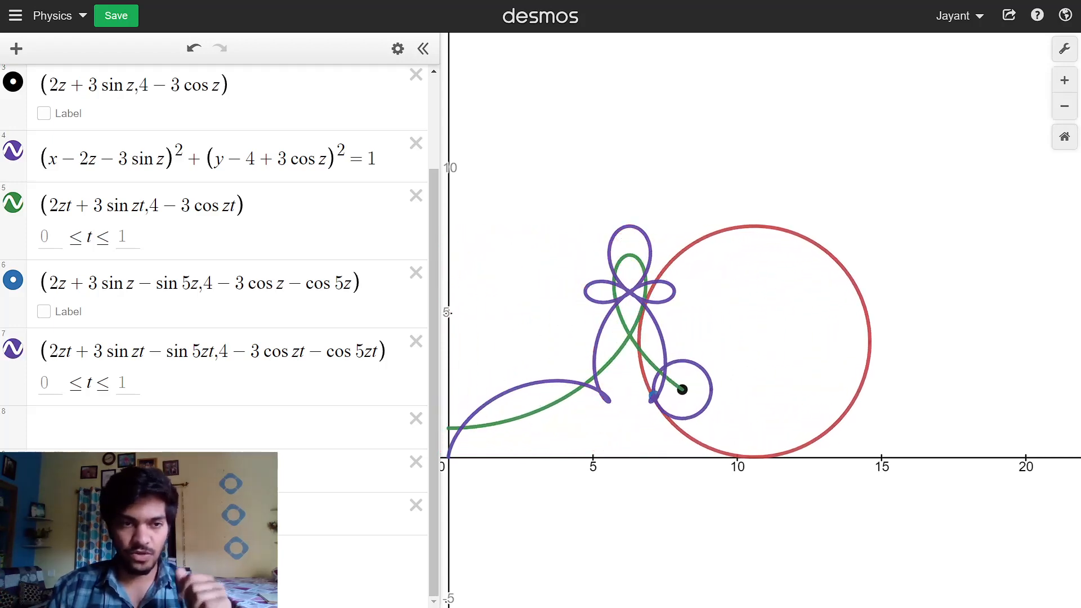
scroll(214, 327, up, 1)
scroll(214, 327, down, 1)
scroll(214, 326, up, 2)
scroll(214, 327, down, 2)
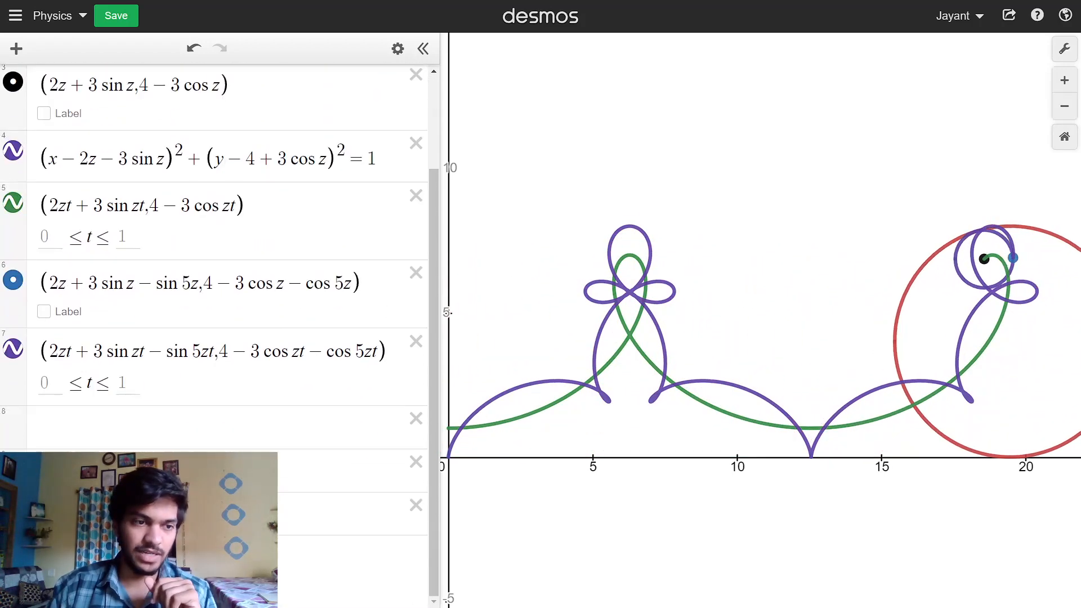
Step: Add the large circle's centre point (2z,4) as the expression below the rim point's trace
click(214, 424)
text(()
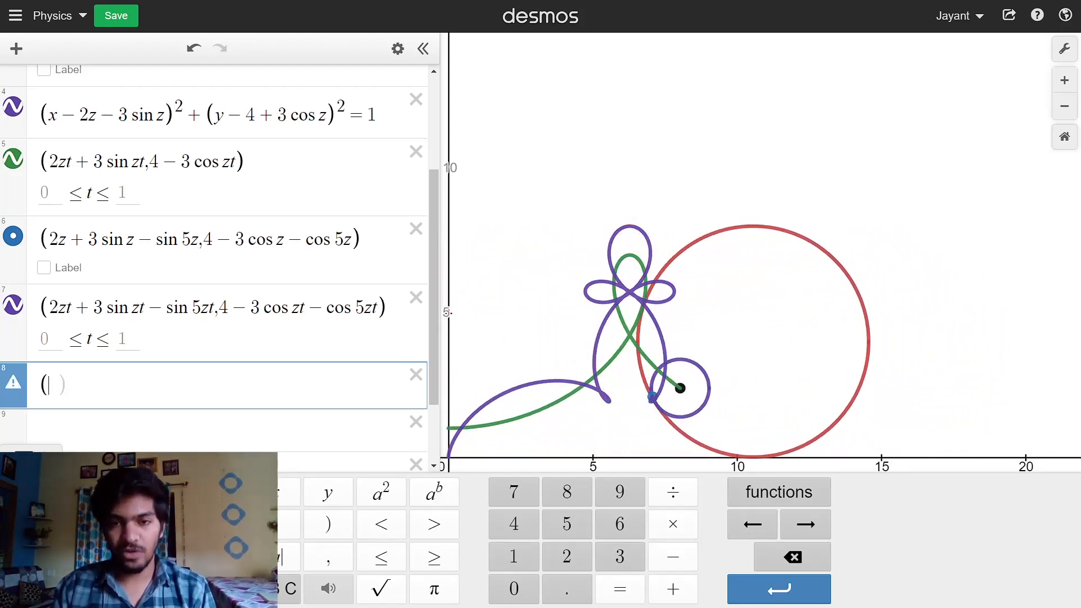
text(2z,)
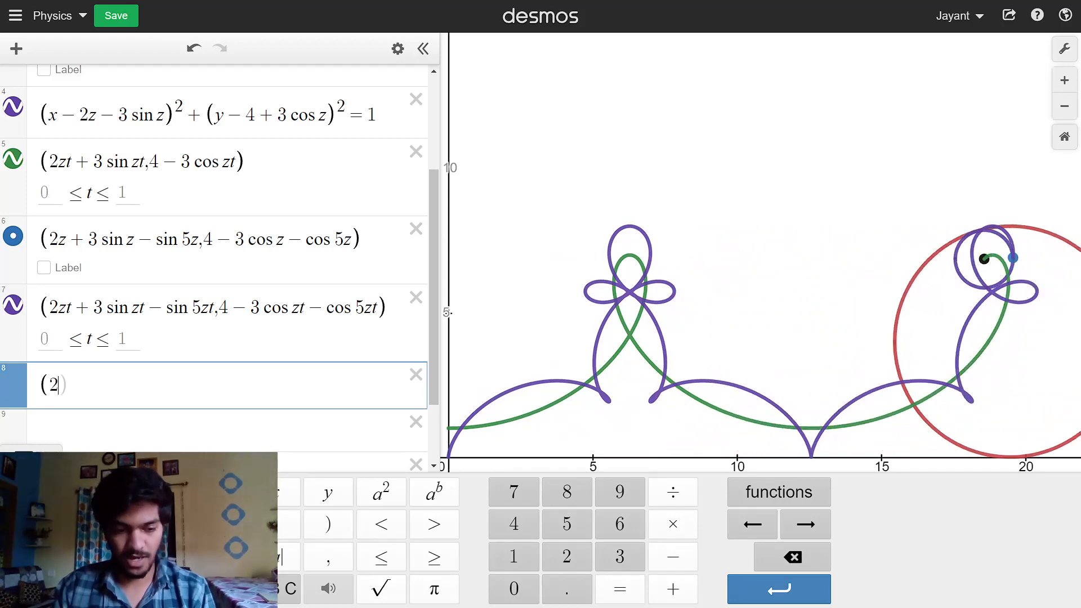
text(4))
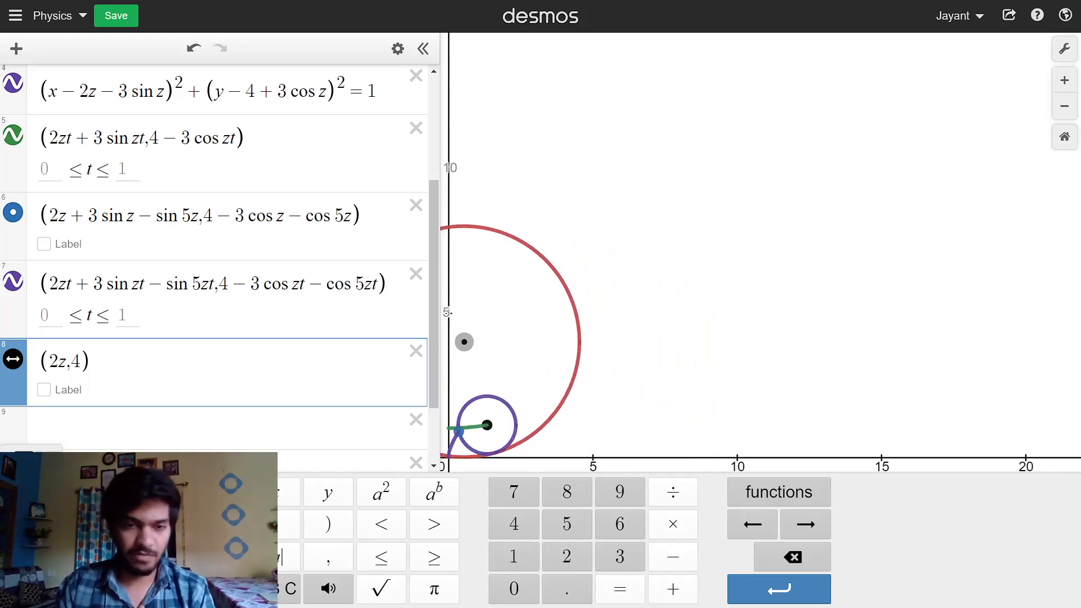
Step: Stop the z animation, return the large circle's centre point to z = 0 and roll it forward to z = 2.5
scroll(226, 259, up, 4)
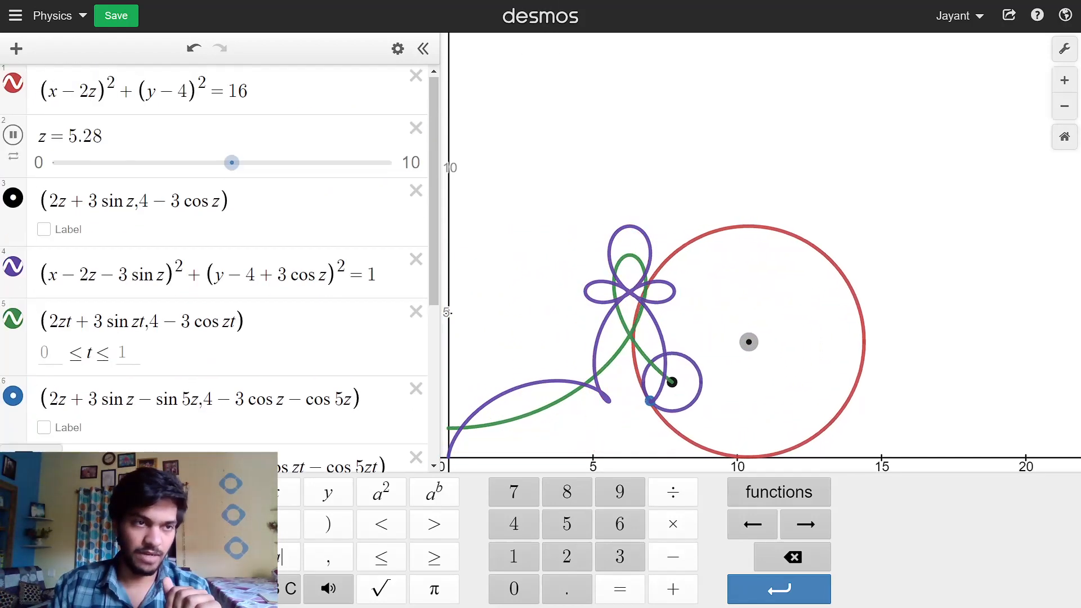
click(13, 136)
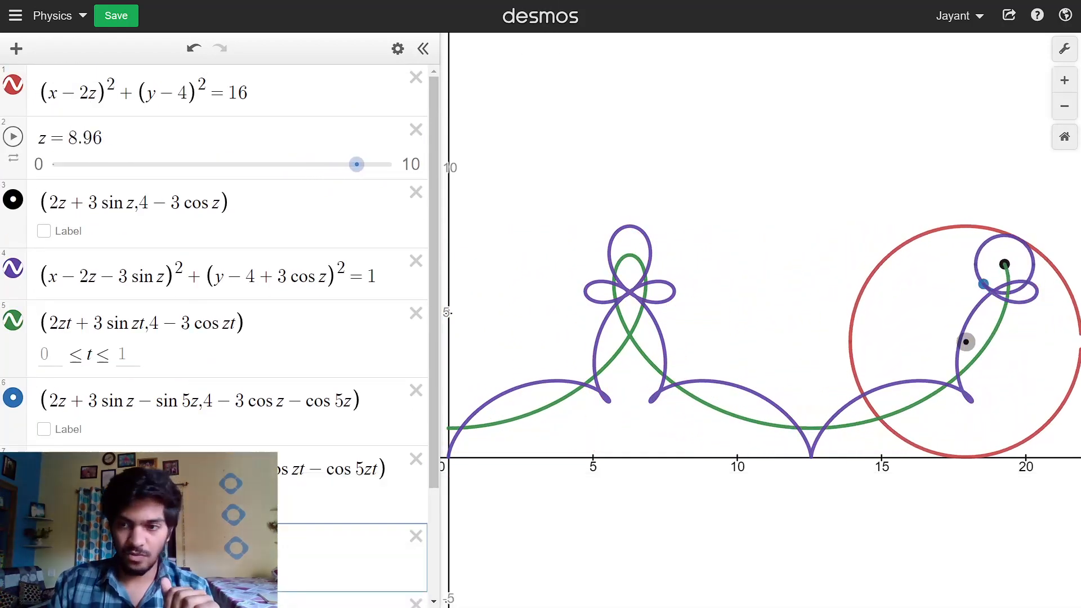
drag(964, 342, 448, 342)
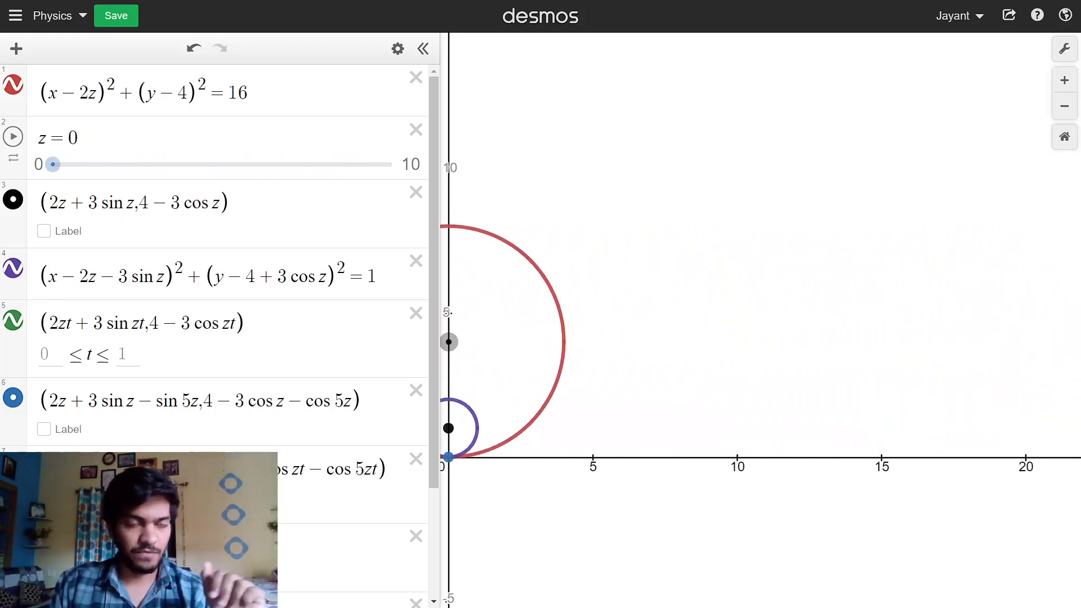
drag(449, 341, 592, 342)
Step: Hide the green trace of the small circle's centre and set the z slider to 7.73
scroll(225, 332, down, 1)
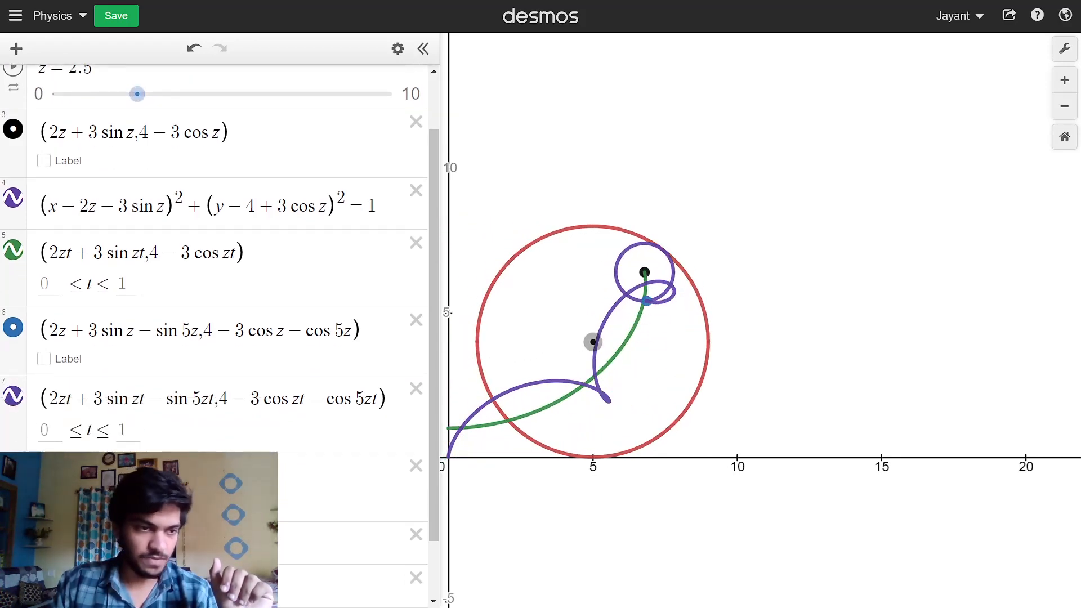
click(13, 250)
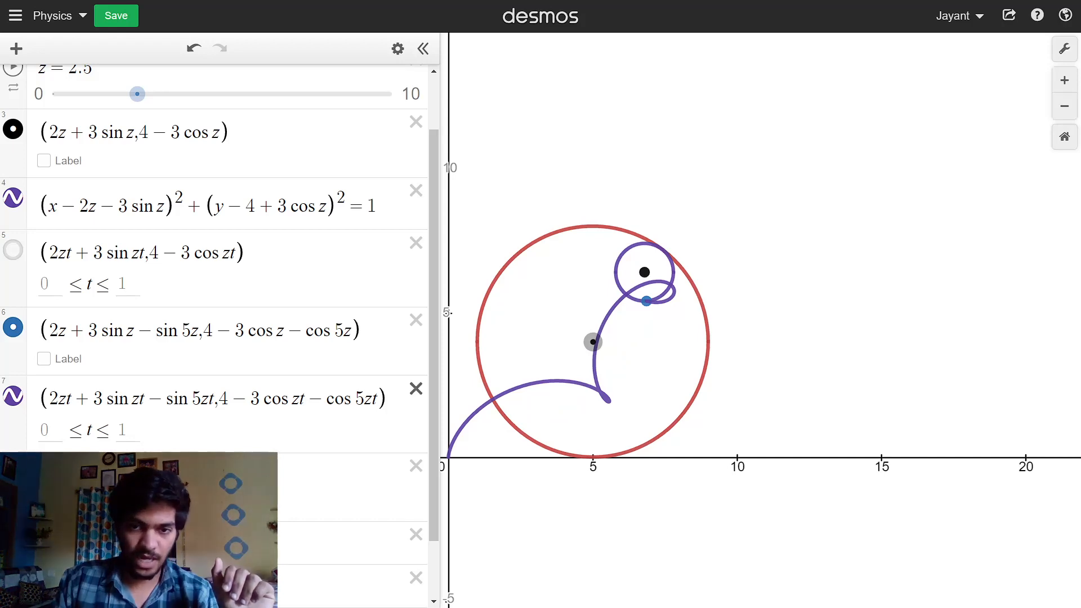
scroll(219, 332, up, 1)
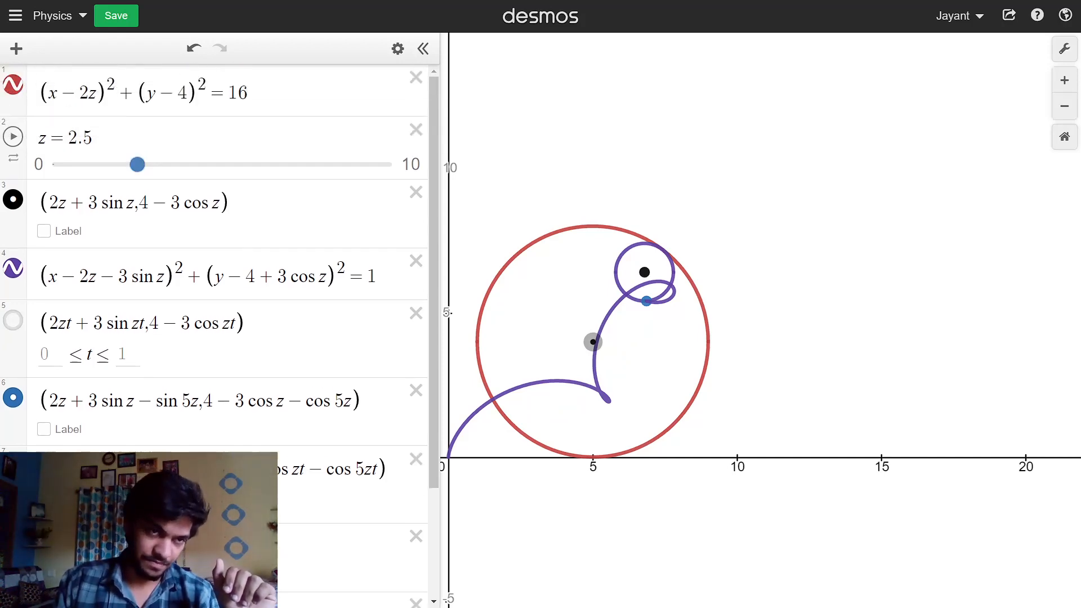
drag(141, 164, 314, 165)
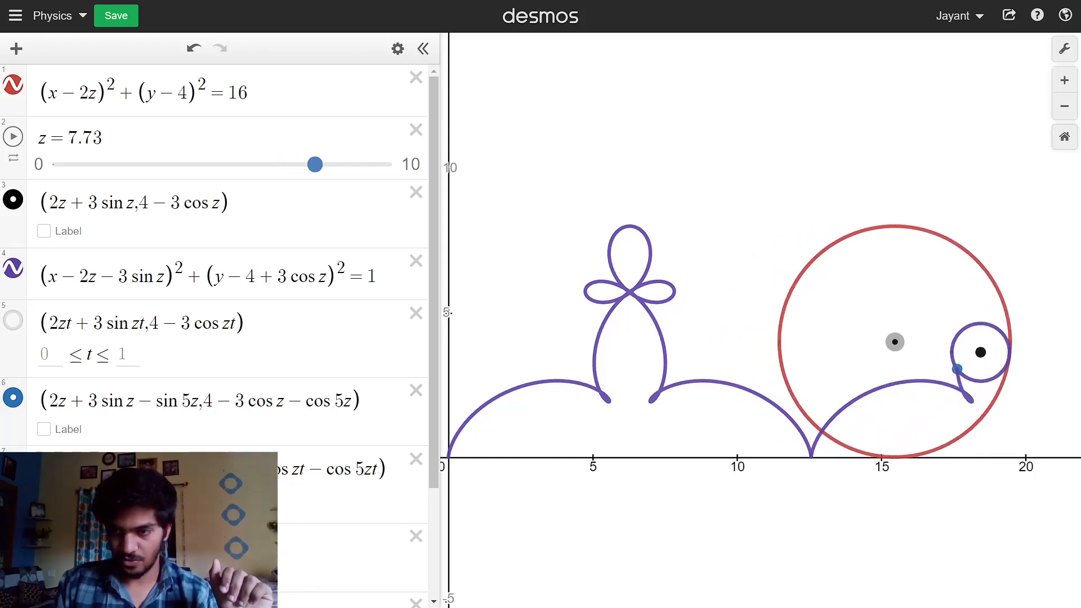
Step: Examine the small circle up close: its contact with the large circle, its rim point and the rim point's looping trace
drag(833, 281, 579, 293)
scroll(717, 365, up, 5)
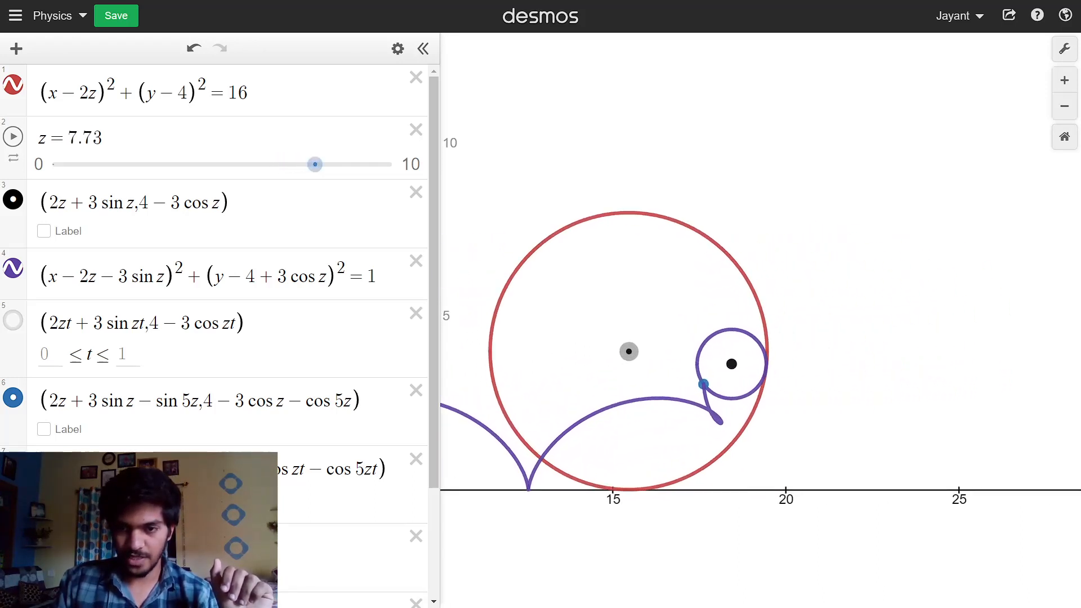
scroll(702, 414, up, 3)
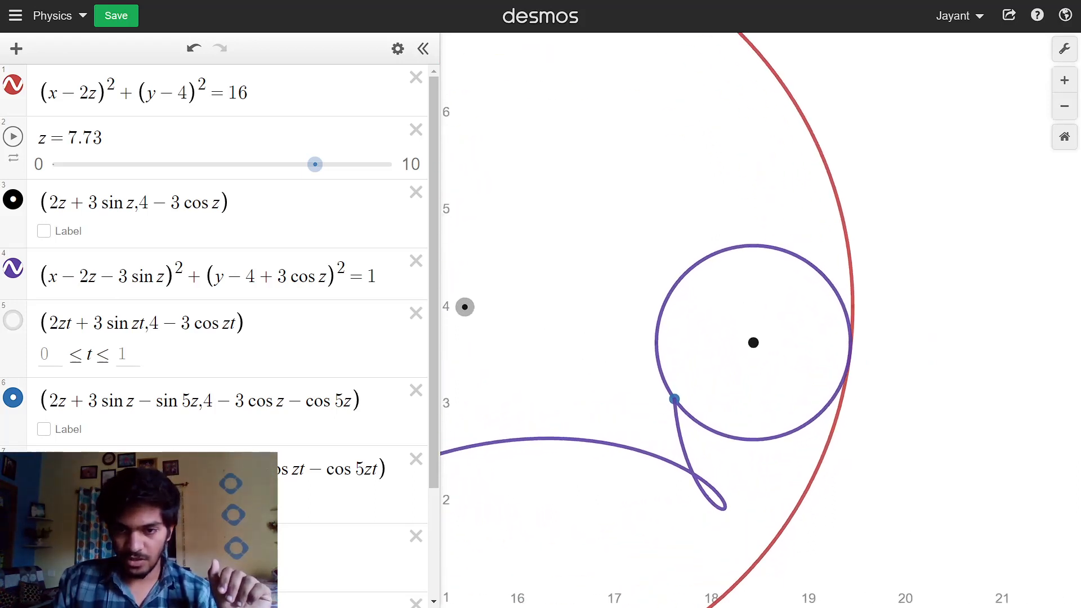
mouse_move(764, 331)
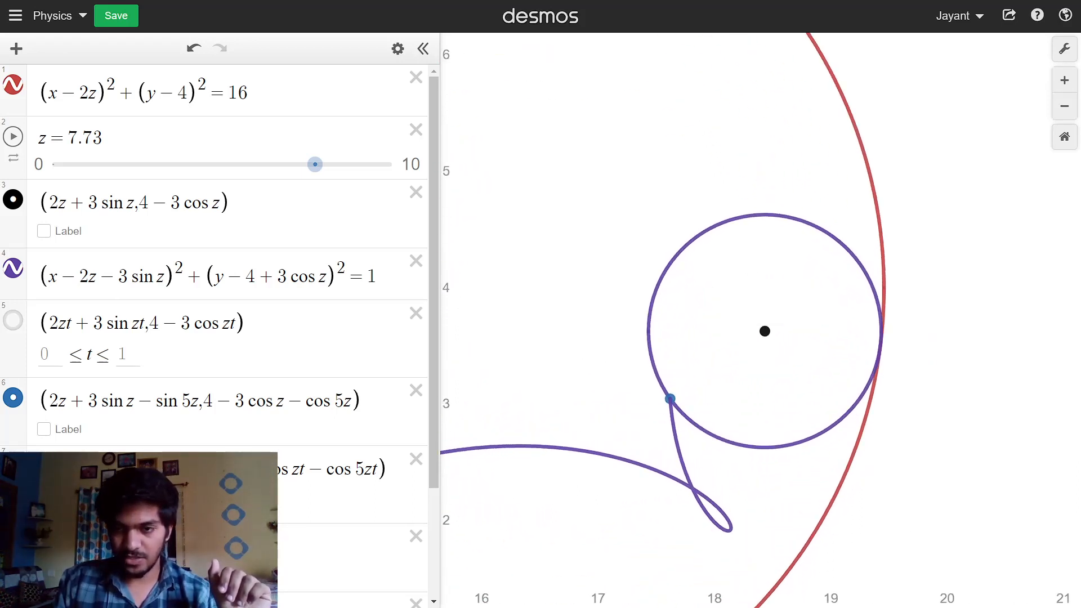
drag(765, 331, 671, 272)
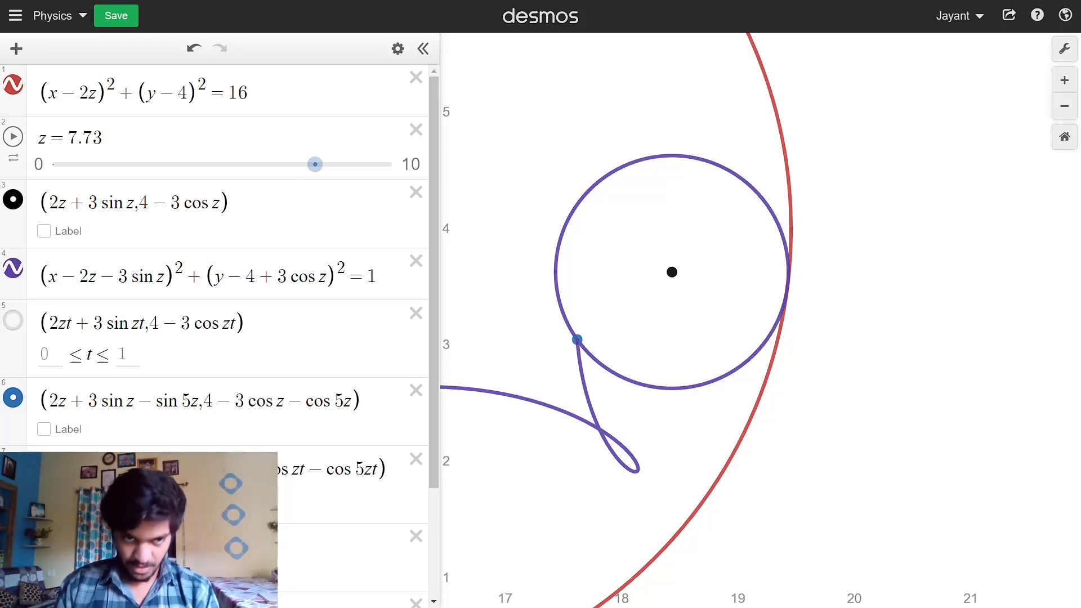
scroll(214, 333, down, 3)
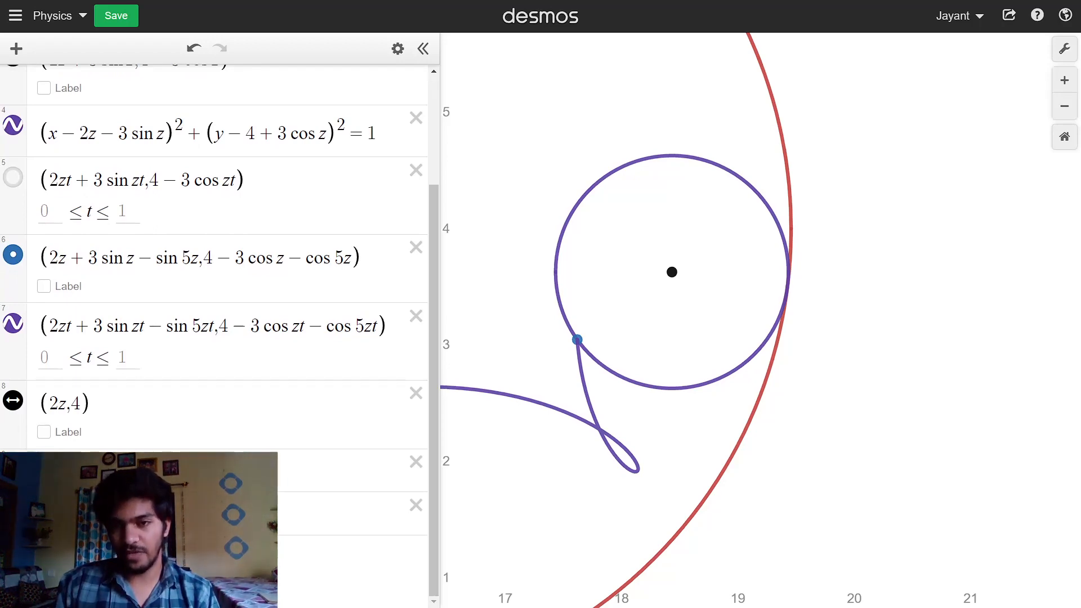
scroll(591, 254, down, 3)
drag(591, 254, 817, 305)
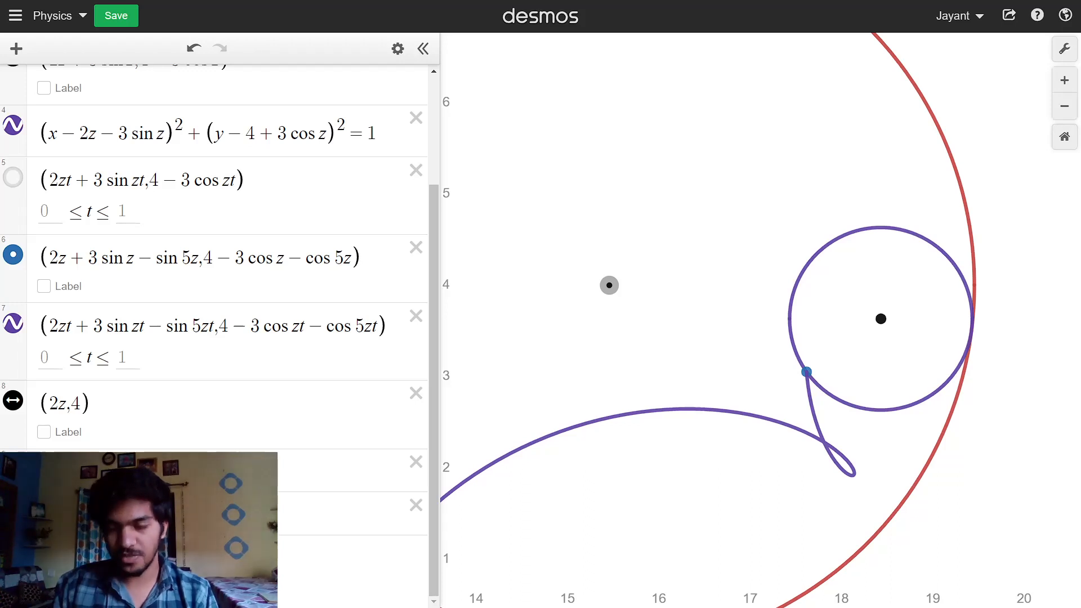
drag(760, 304, 687, 312)
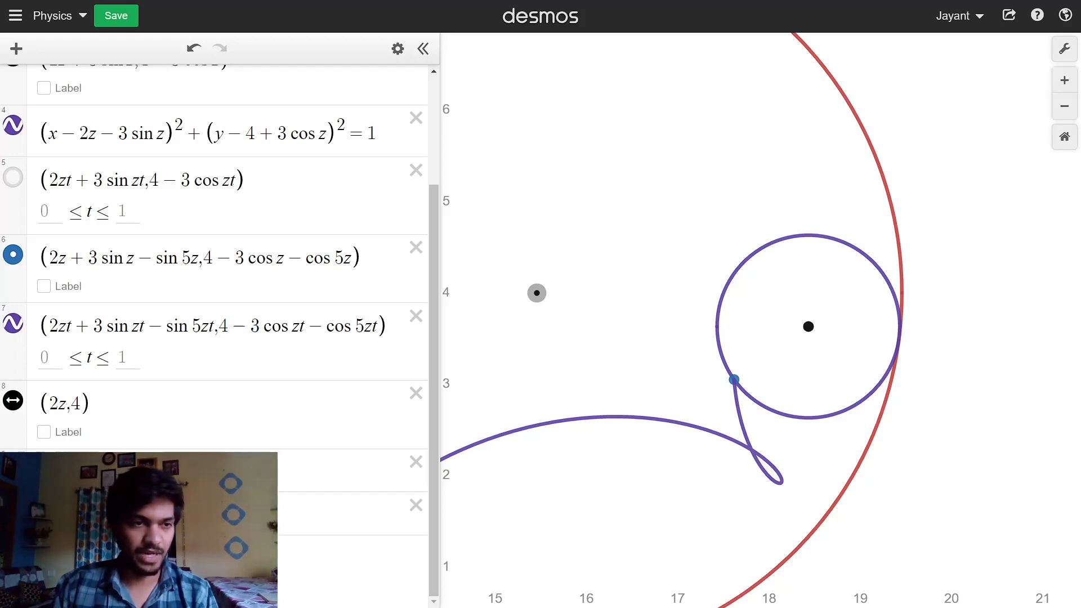
Step: Show the green centre trace again and move the large circle's centre point back to z = 7.326 to compare both traces
click(13, 177)
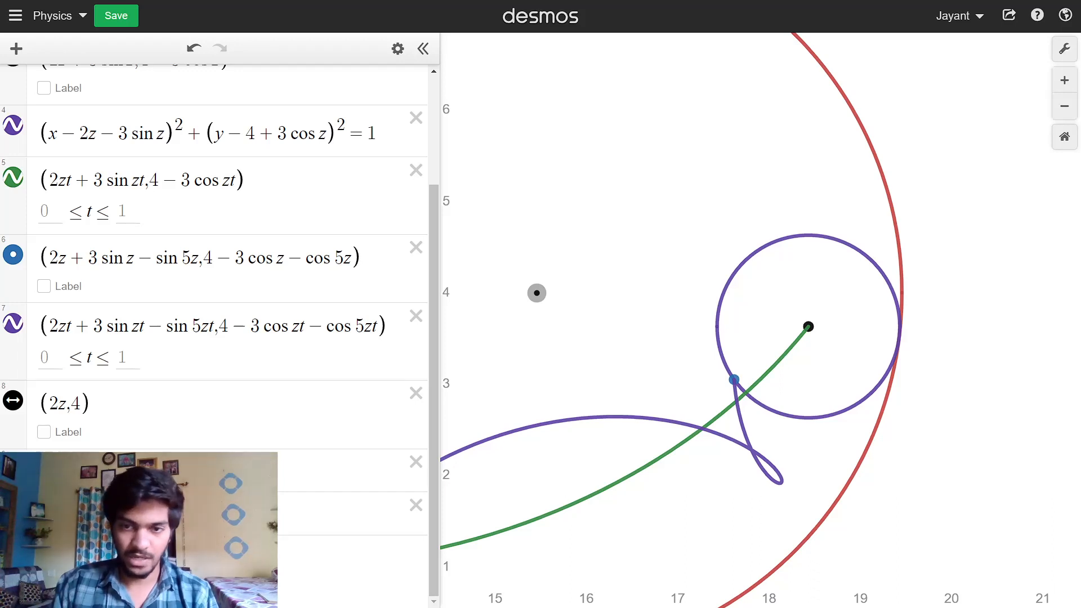
drag(537, 293, 463, 293)
scroll(641, 337, down, 10)
click(633, 363)
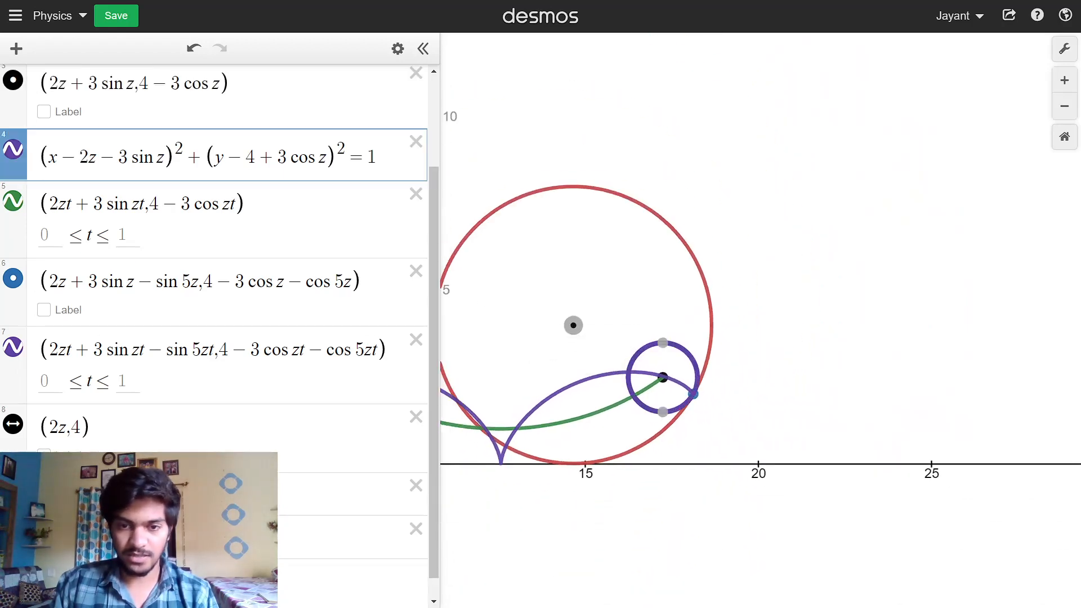
drag(633, 363, 844, 365)
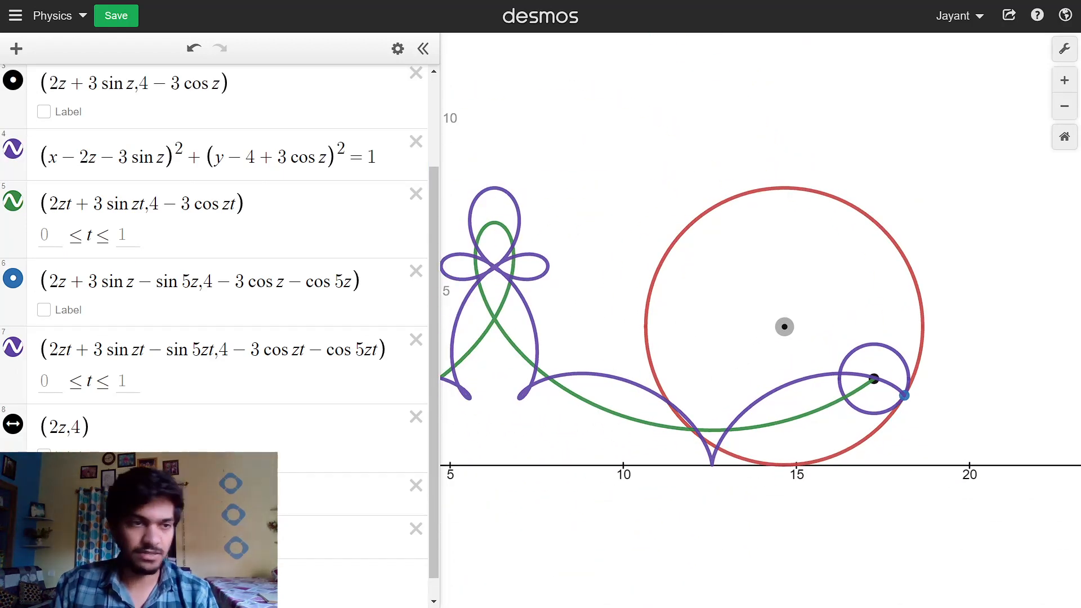
scroll(219, 335, up, 3)
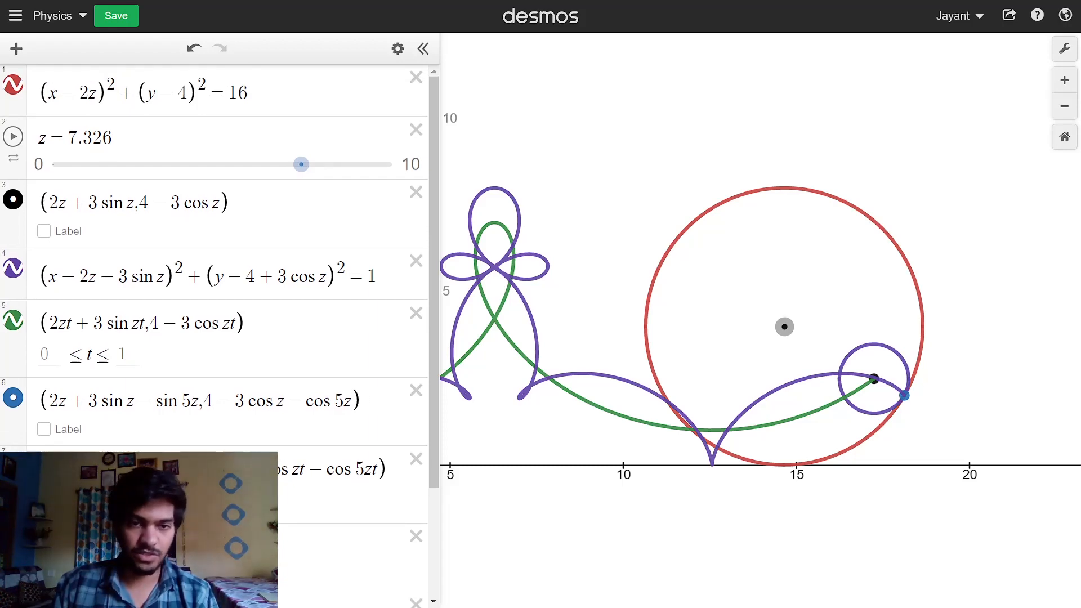
Step: Hide the green centre trace, reset z to 0, narrow the expression list and frame both circles at the origin
click(13, 320)
drag(301, 164, 52, 164)
drag(440, 282, 416, 281)
scroll(531, 278, down, 2)
drag(531, 278, 890, 297)
scroll(737, 382, up, 1)
scroll(725, 387, up, 1)
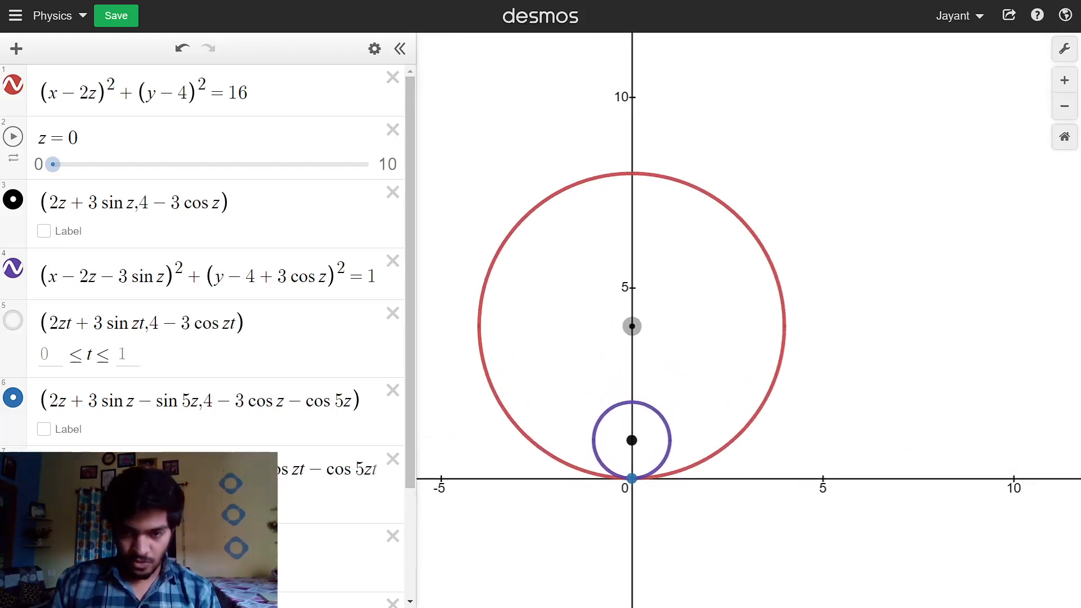
drag(725, 387, 743, 345)
scroll(750, 338, up, 1)
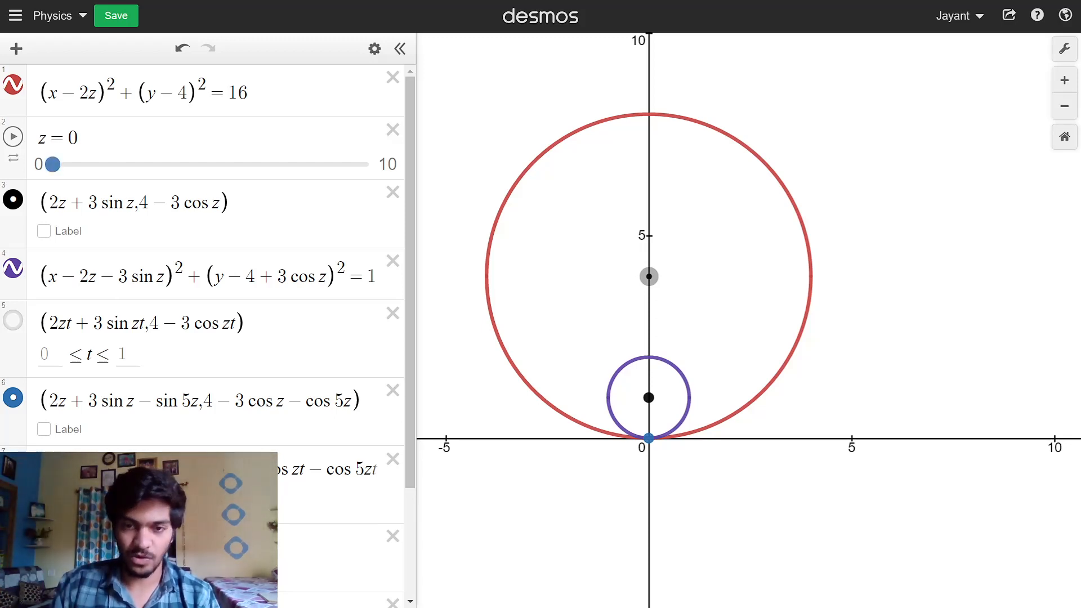
Step: Set the z slider to 6.3 and frame one full revolution of the rim point's purple trace
scroll(749, 321, down, 3)
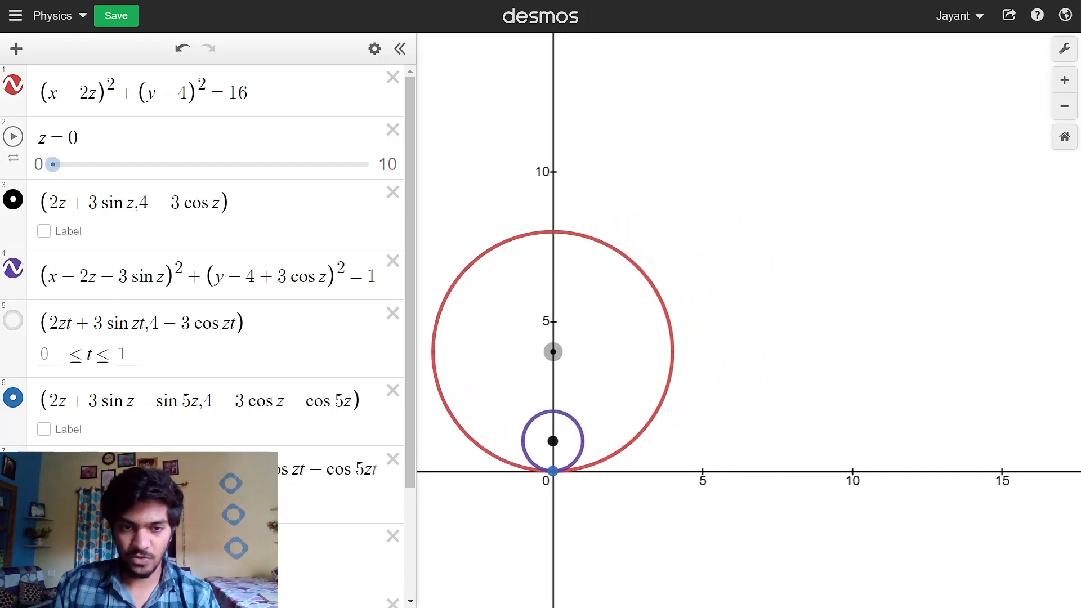
drag(53, 164, 251, 164)
drag(732, 338, 651, 358)
scroll(647, 358, up, 2)
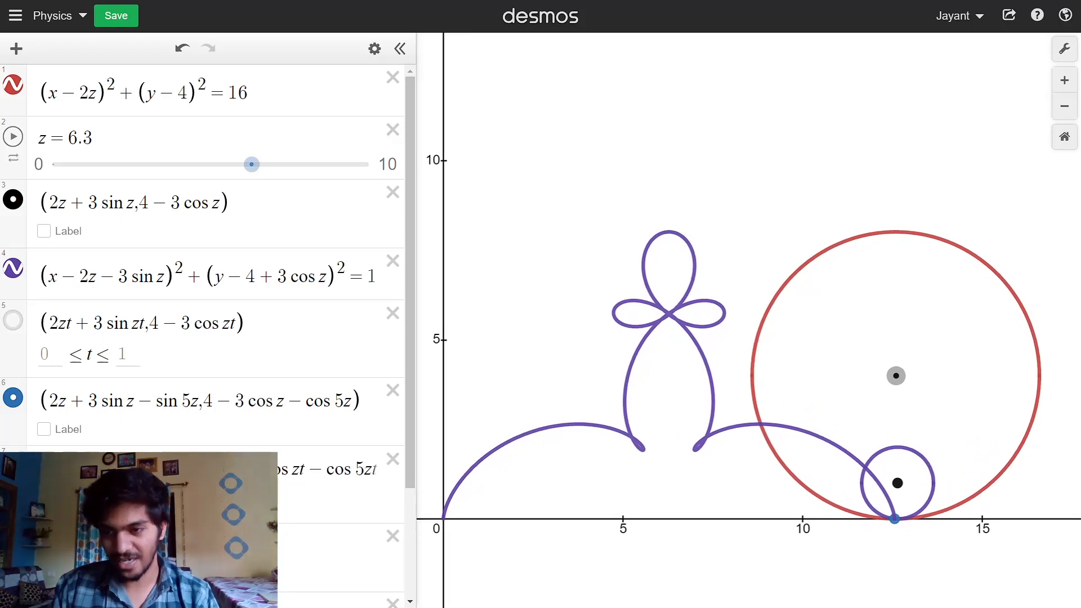
scroll(748, 320, up, 1)
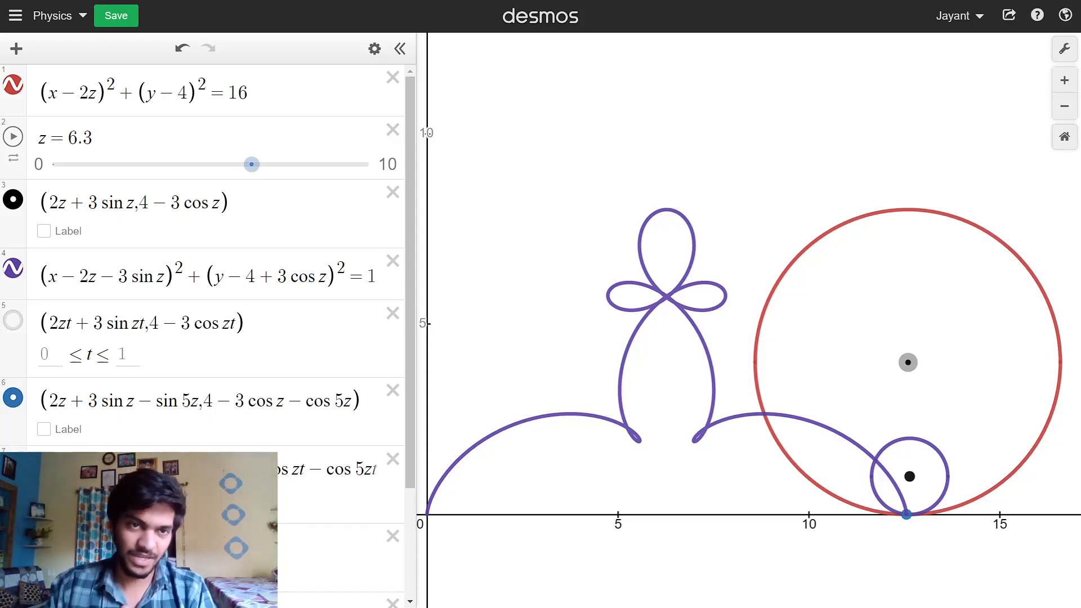
scroll(684, 276, down, 1)
scroll(202, 332, down, 3)
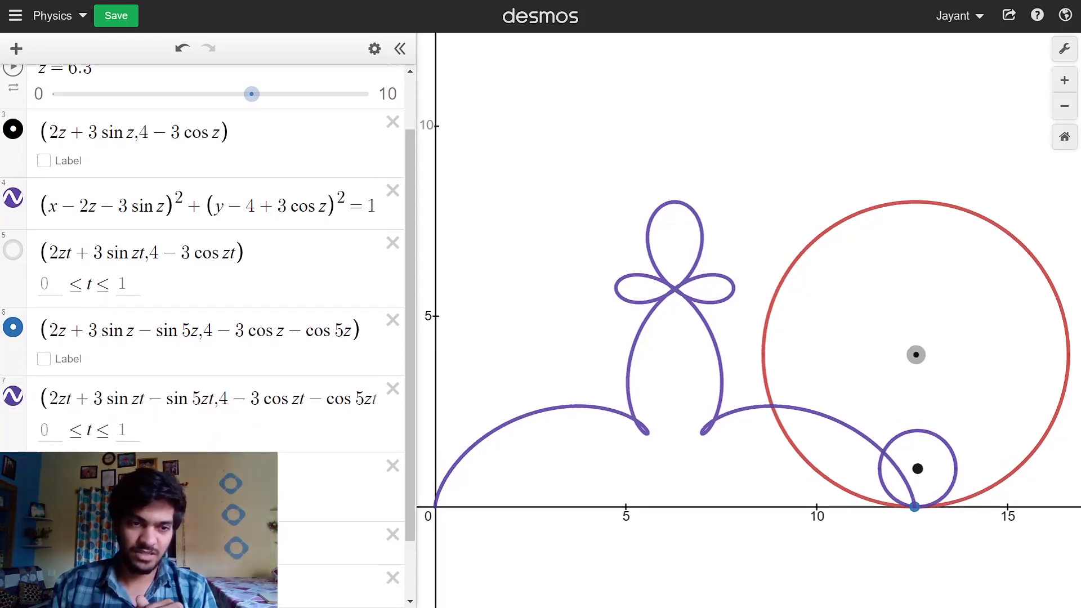